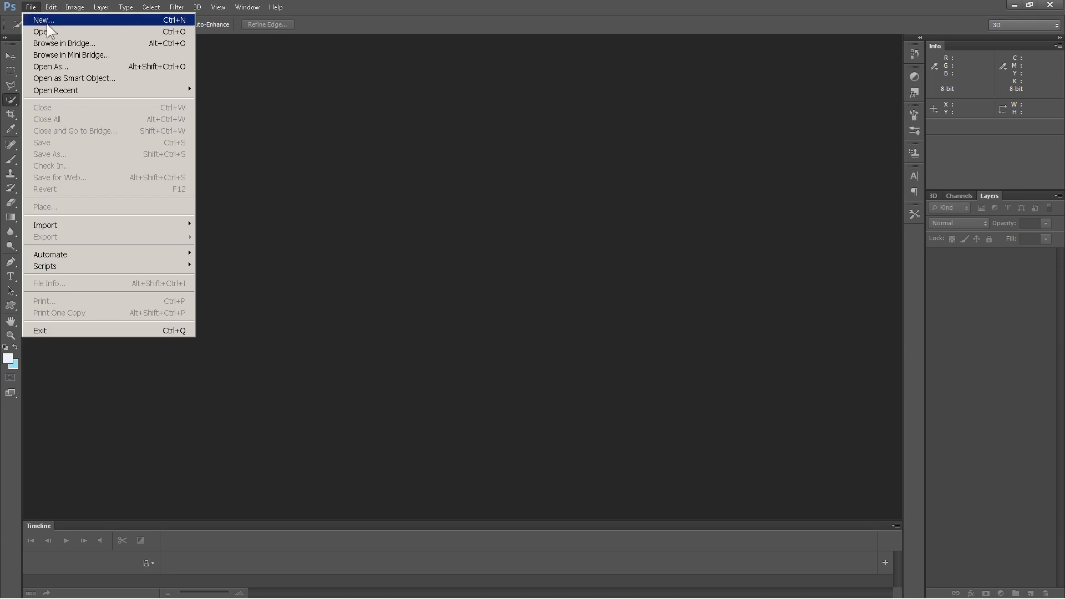
# Step: Open the recent file a0000024 (1).jpg and activate the Quick Selection tool
pyautogui.moveTo(140, 89)
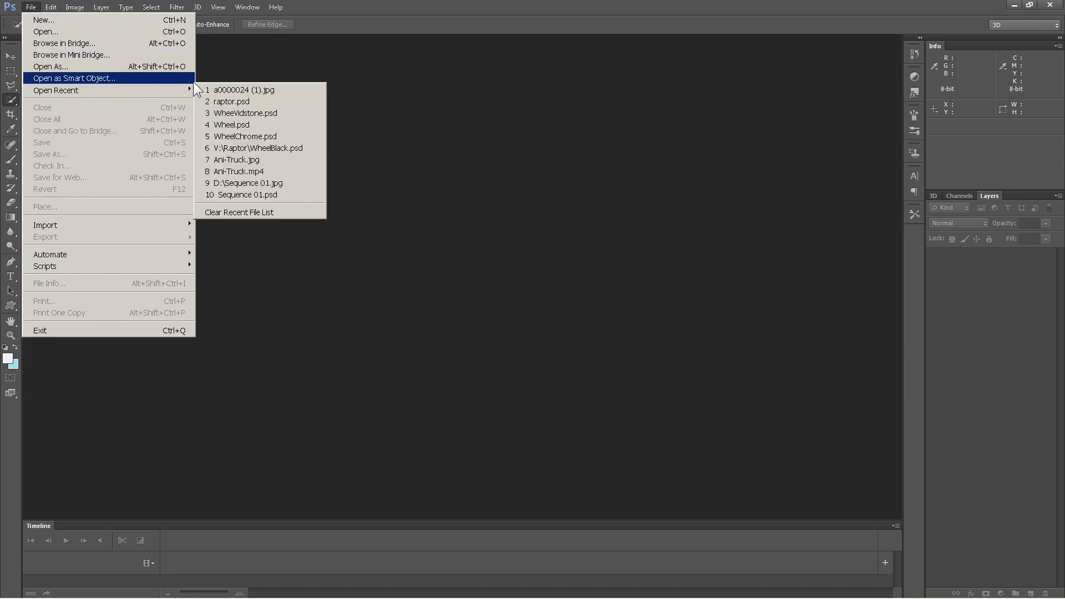
pyautogui.click(237, 89)
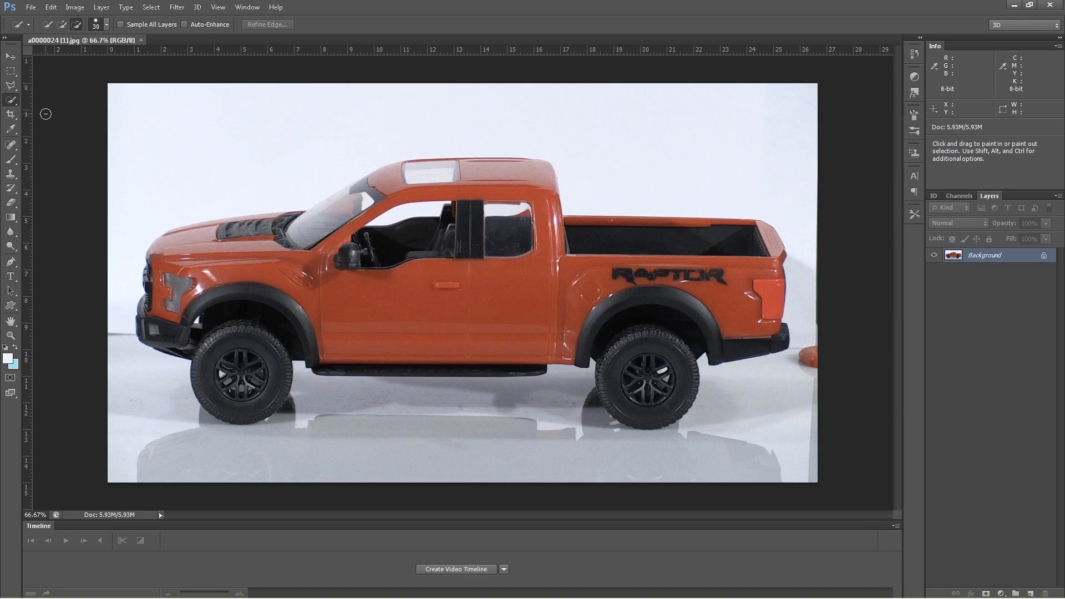
pyautogui.rightClick(17, 98)
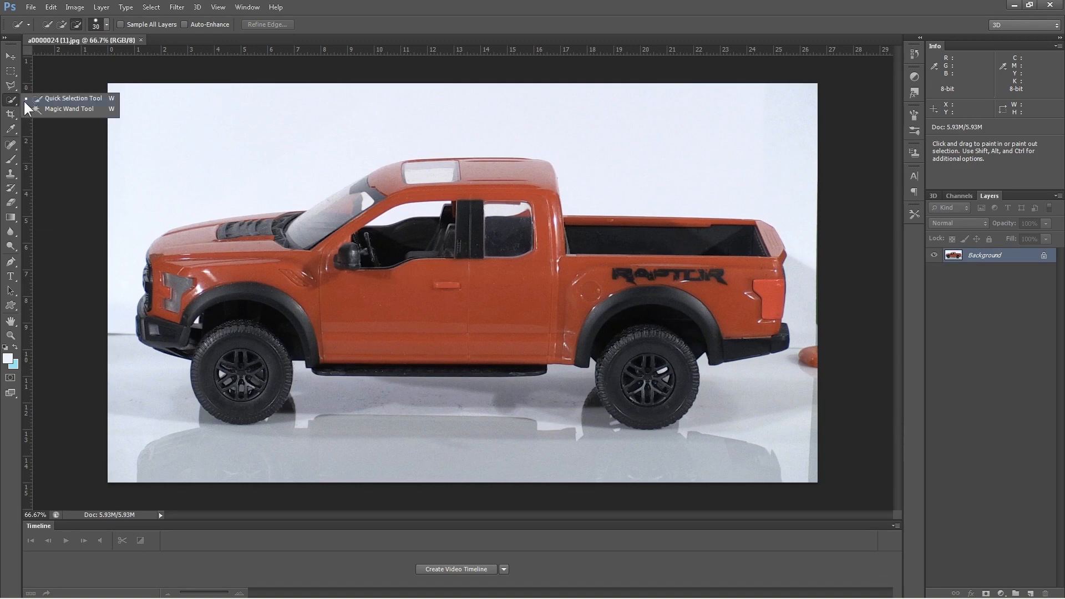
pyautogui.click(65, 98)
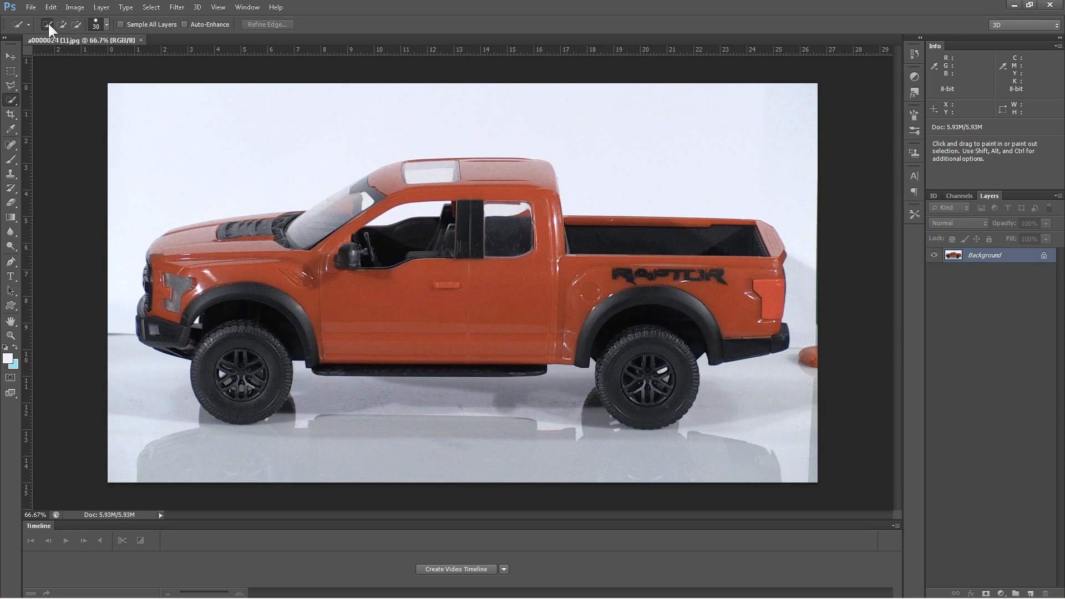
# Step: Try to quick-select the entire white backdrop and floor around the truck, including the area between the wheels
pyautogui.click(289, 186)
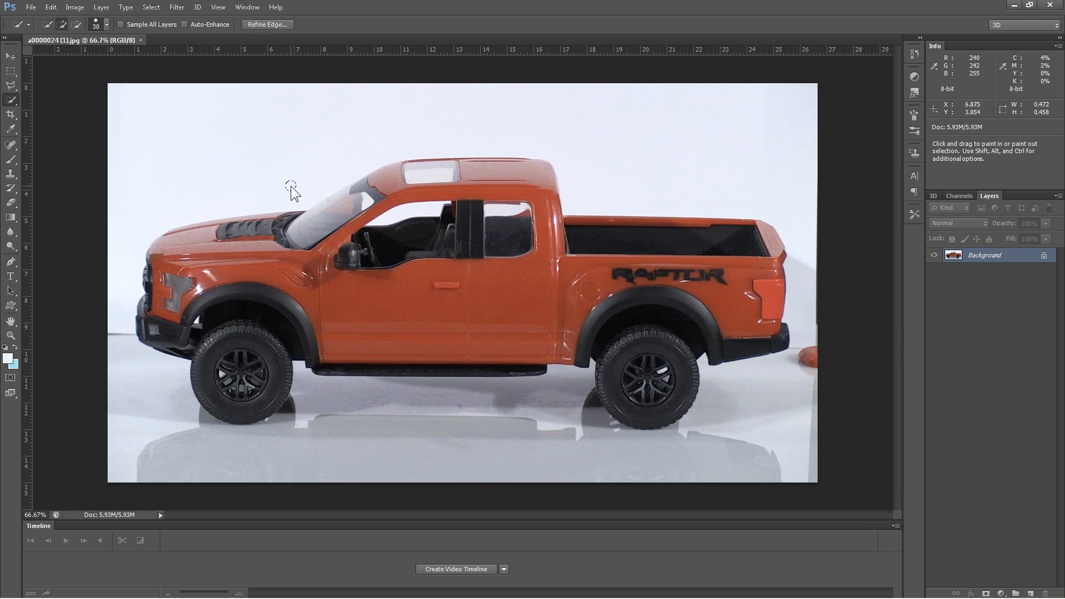
pyautogui.moveTo(319, 183)
pyautogui.mouseDown()
pyautogui.moveTo(497, 152)
pyautogui.moveTo(562, 151)
pyautogui.moveTo(568, 180)
pyautogui.mouseUp()
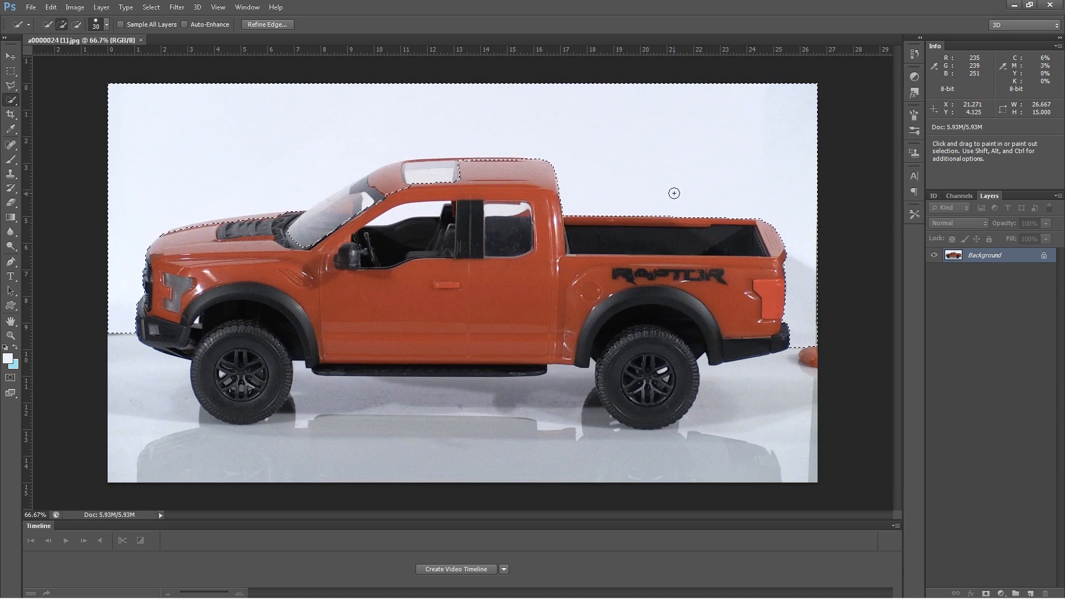
pyautogui.click(771, 371)
pyautogui.moveTo(700, 444)
pyautogui.mouseDown()
pyautogui.moveTo(696, 475)
pyautogui.moveTo(679, 451)
pyautogui.moveTo(678, 462)
pyautogui.moveTo(651, 458)
pyautogui.moveTo(585, 426)
pyautogui.mouseUp()
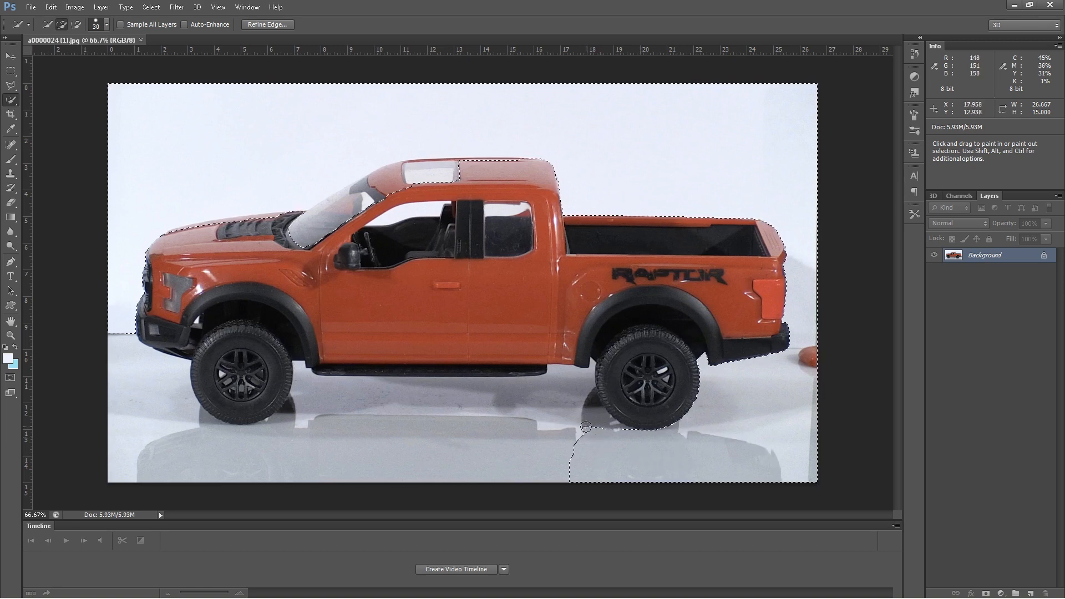
pyautogui.moveTo(590, 422); pyautogui.dragTo(582, 381)
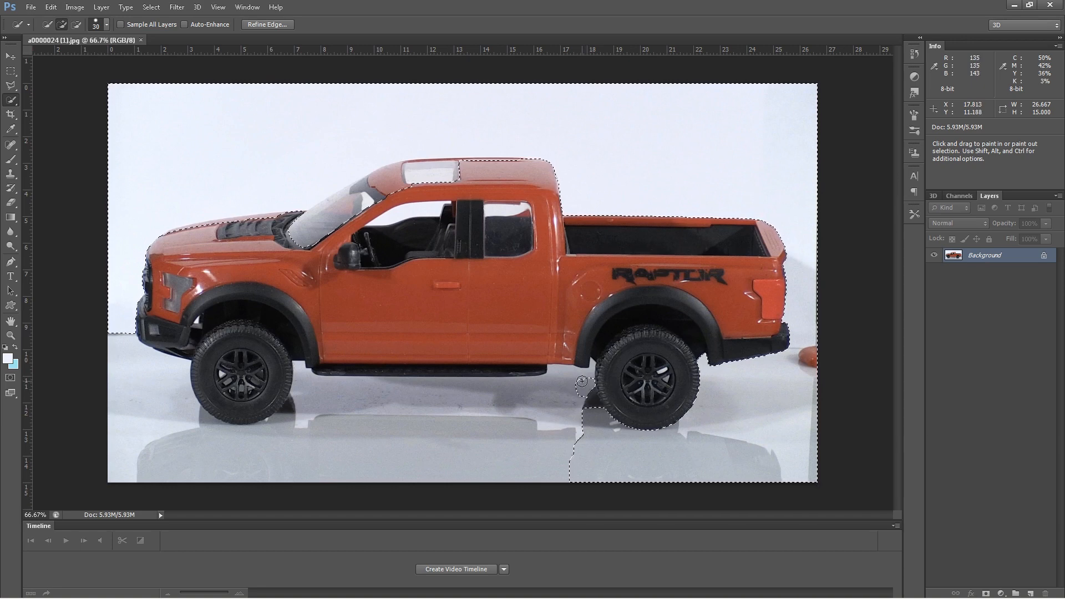
pyautogui.moveTo(580, 378); pyautogui.dragTo(535, 390)
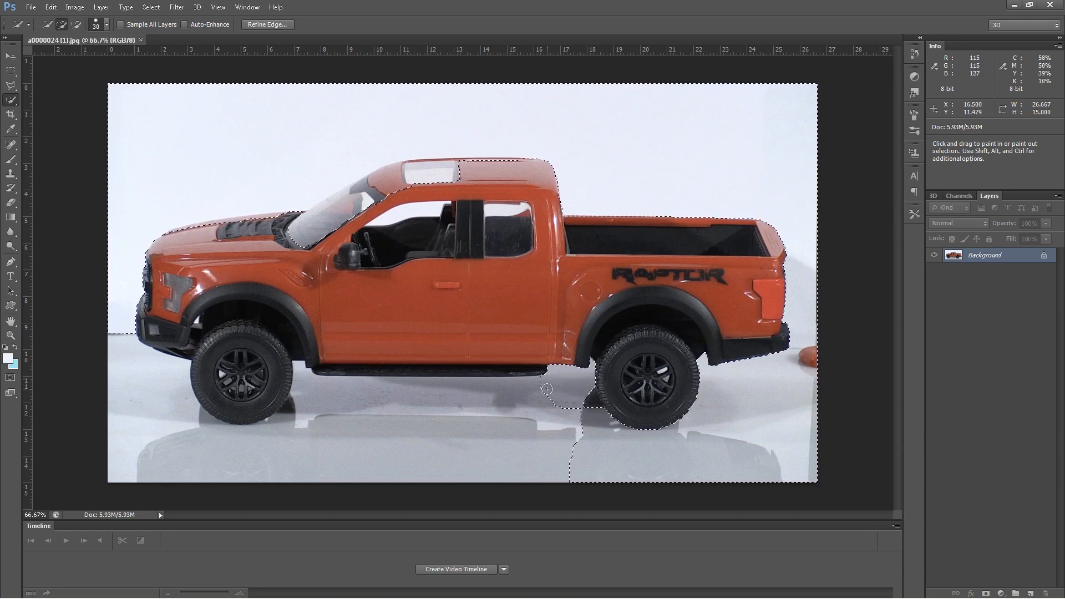
pyautogui.moveTo(472, 392); pyautogui.dragTo(467, 393)
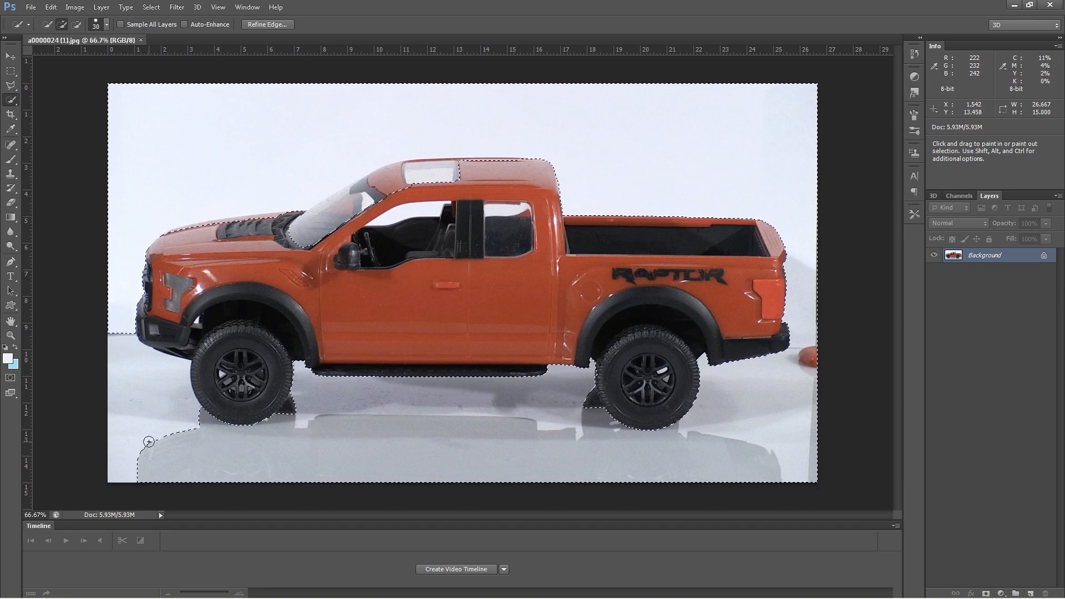
pyautogui.moveTo(152, 435); pyautogui.dragTo(157, 440)
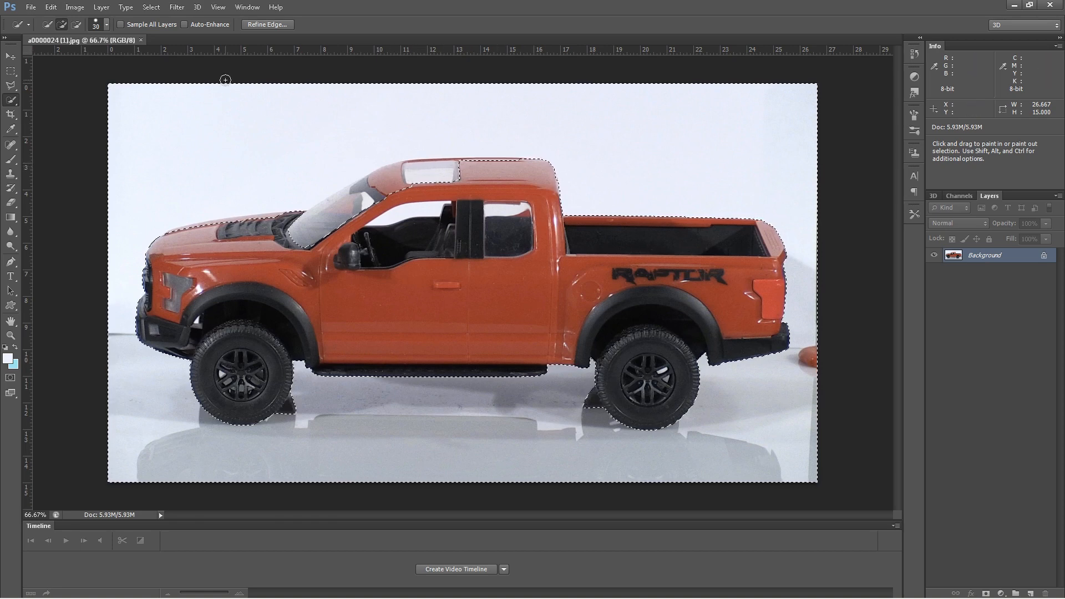
# Step: Subtract the truck's roof, windshield and hood edge from the selection, and deselect everything
pyautogui.click(76, 25)
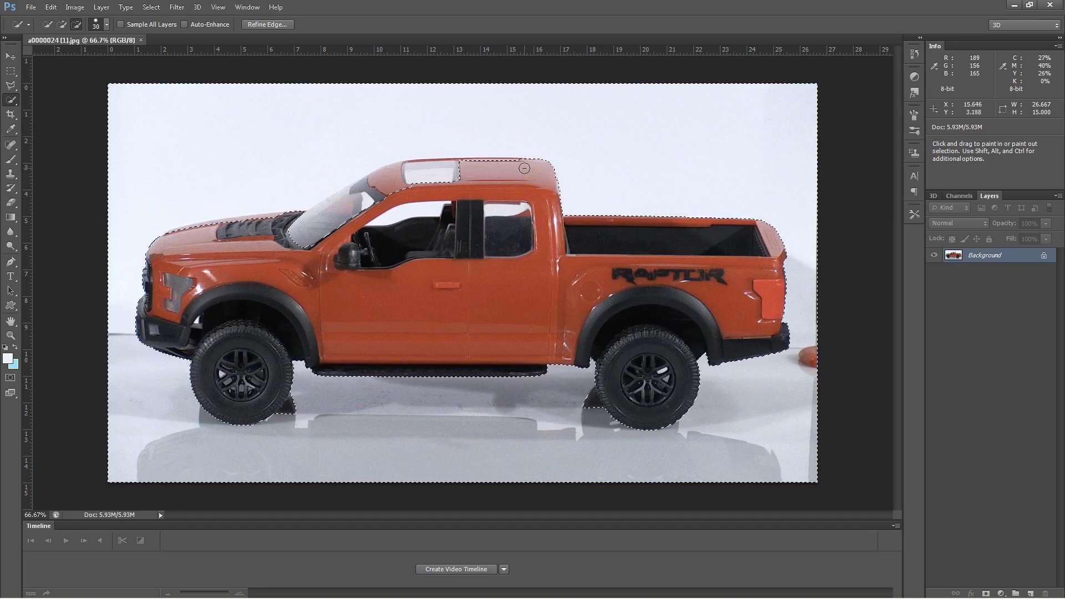
pyautogui.moveTo(522, 162)
pyautogui.mouseDown()
pyautogui.moveTo(418, 164)
pyautogui.moveTo(322, 208)
pyautogui.mouseUp()
pyautogui.moveTo(221, 223); pyautogui.dragTo(197, 227)
pyautogui.click(62, 24)
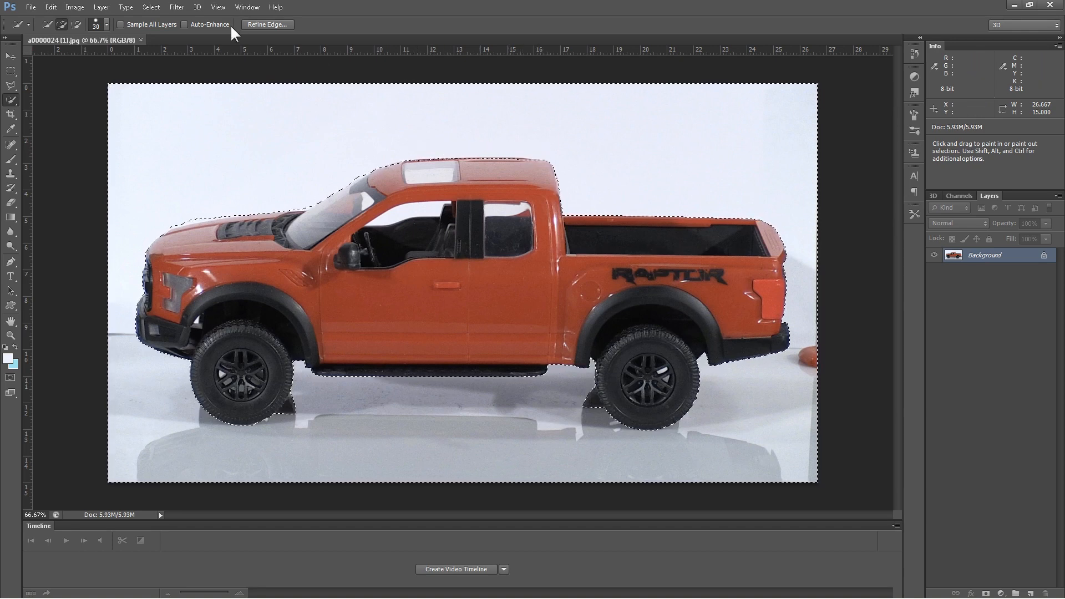
pyautogui.click(152, 7)
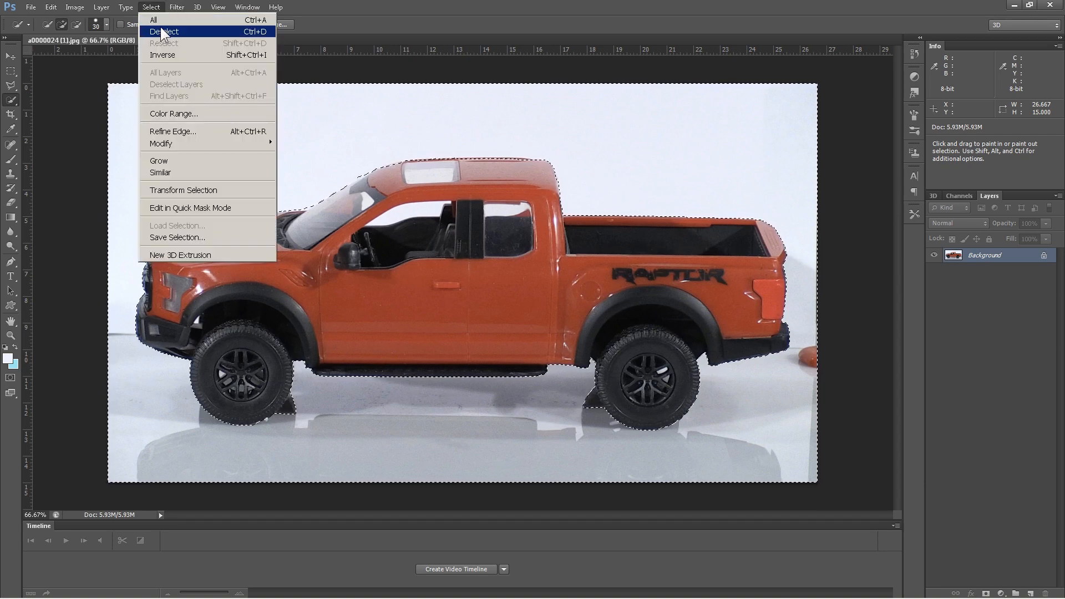
pyautogui.click(161, 30)
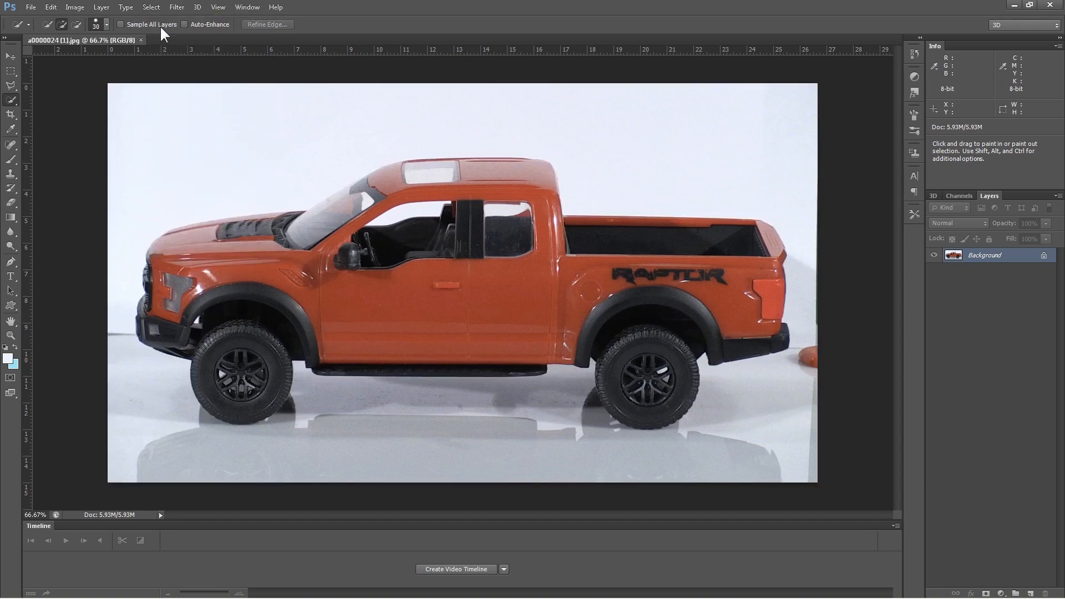
pyautogui.click(46, 26)
pyautogui.moveTo(324, 154); pyautogui.dragTo(394, 147)
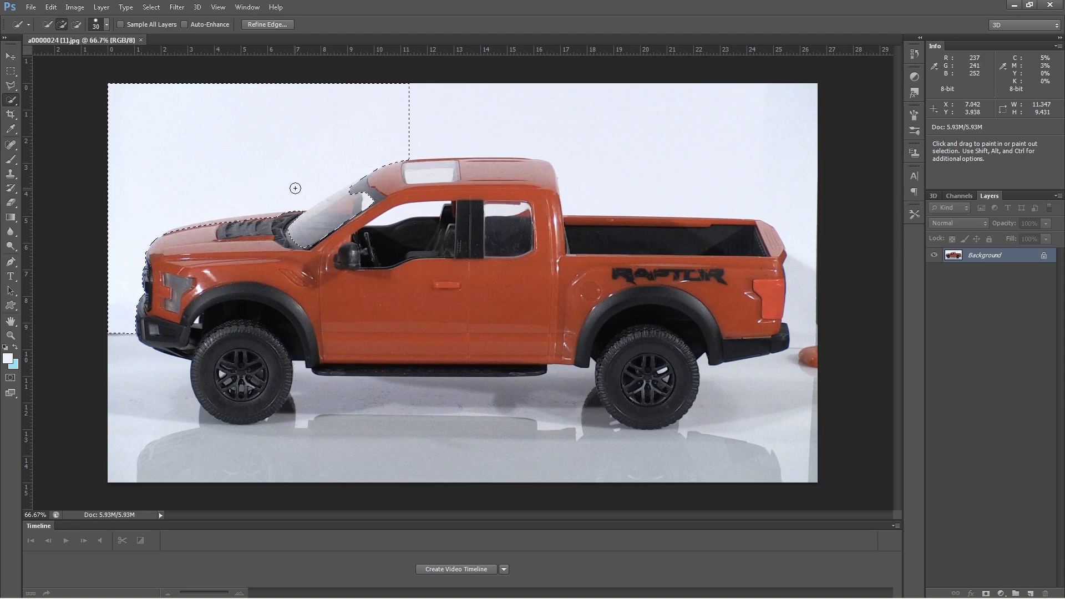
pyautogui.click(150, 7)
pyautogui.click(164, 32)
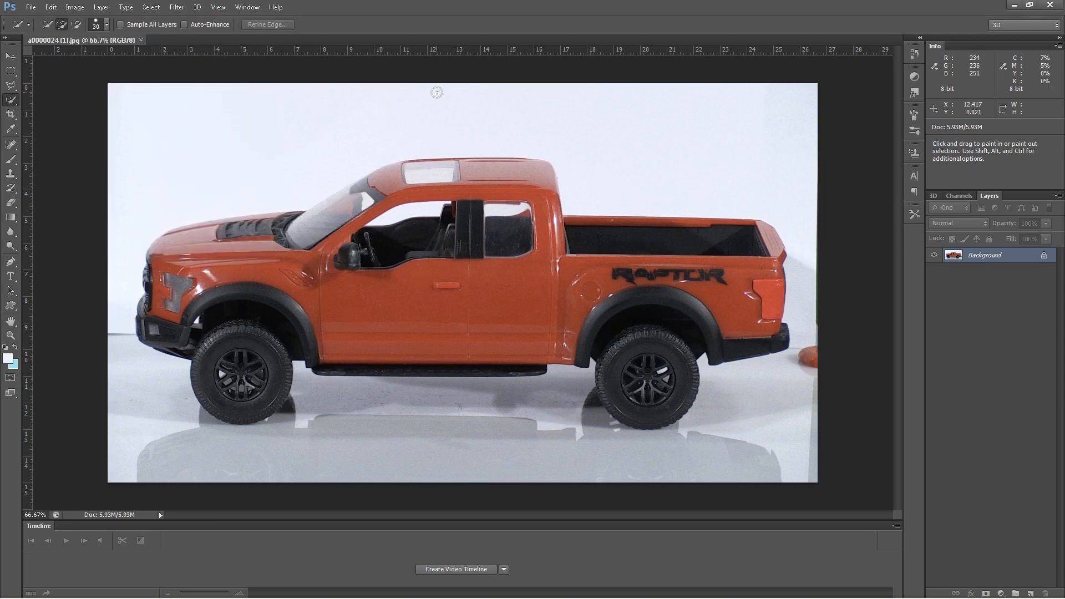
# Step: Quick-select the white backdrop behind the cab and above the truck bed
pyautogui.moveTo(499, 145)
pyautogui.mouseDown()
pyautogui.moveTo(555, 148)
pyautogui.moveTo(588, 184)
pyautogui.mouseUp()
pyautogui.moveTo(740, 194); pyautogui.dragTo(748, 194)
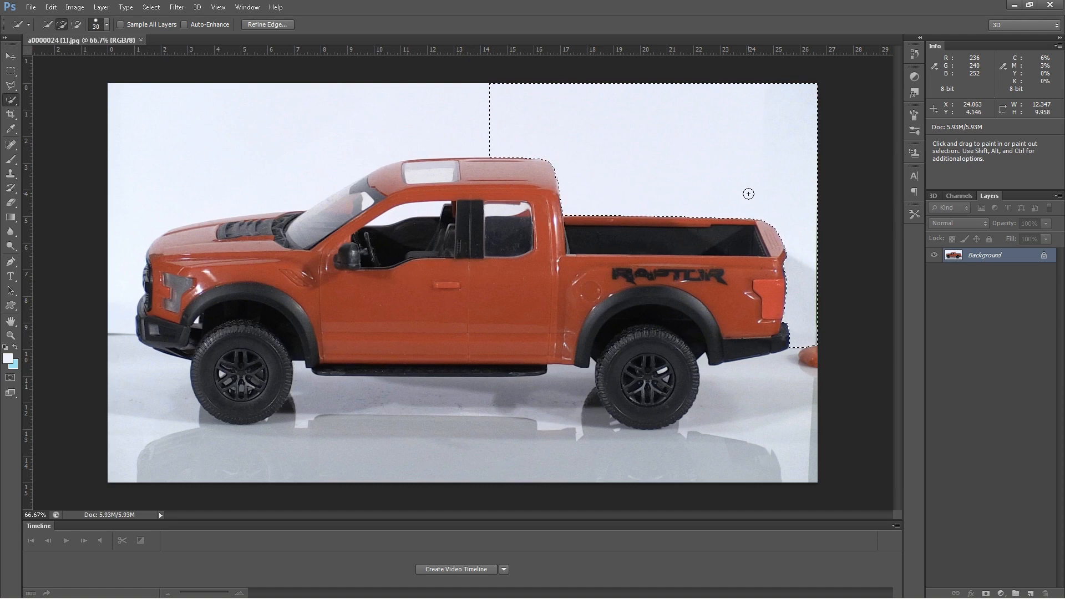
# Step: Duplicate the Background layer as Background copy, and clear the selected backdrop from the copy with the original layer hidden
pyautogui.rightClick(1010, 256)
pyautogui.click(1007, 277)
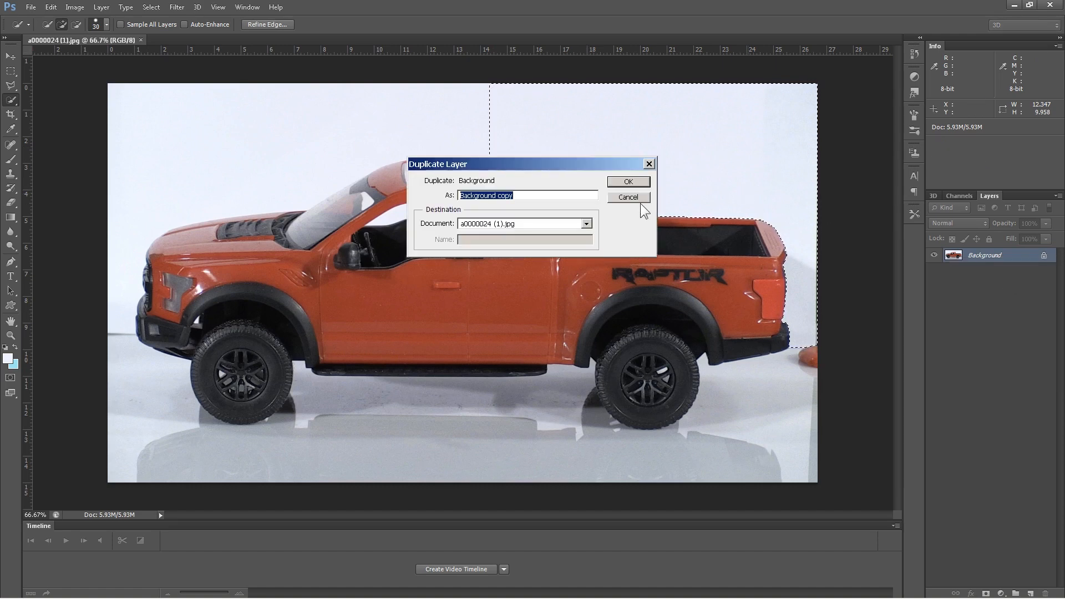
pyautogui.click(626, 182)
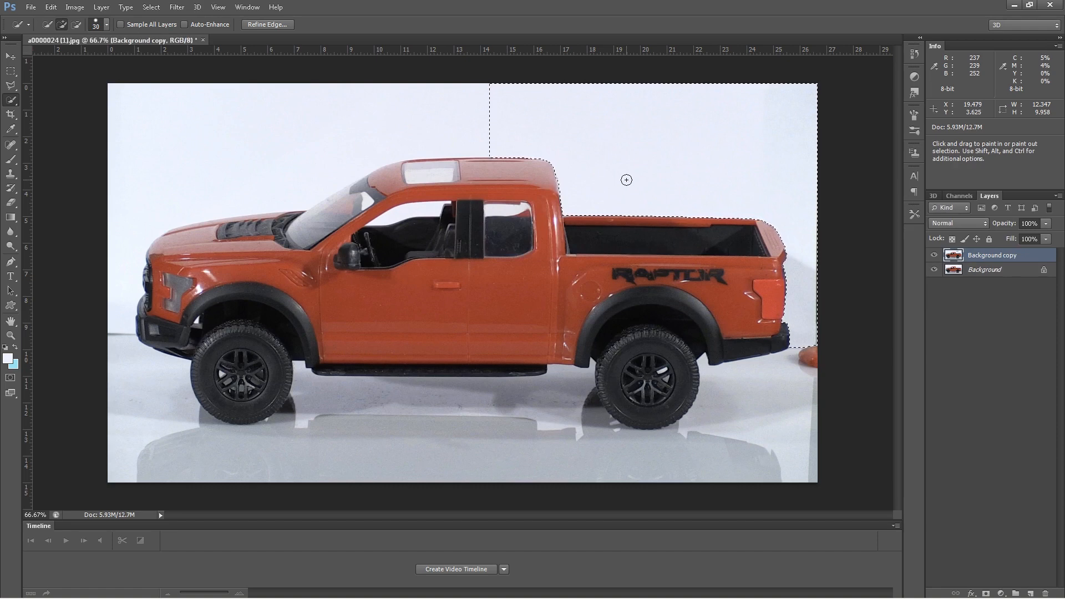
pyautogui.click(935, 270)
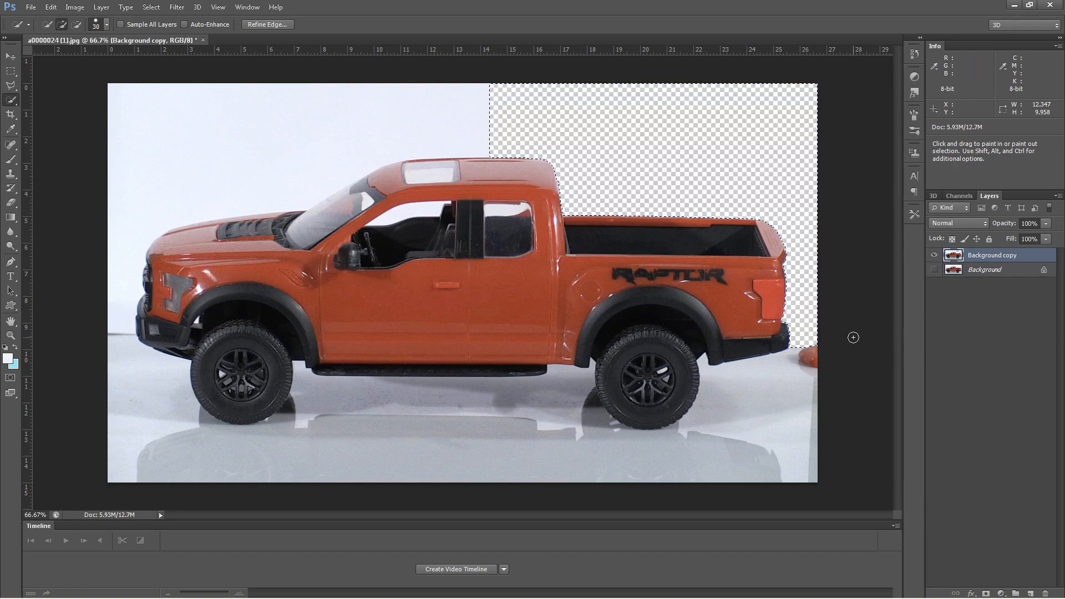
# Step: Quick-select and delete the floor and reflection behind and beneath the rear wheel on the Background copy layer
pyautogui.click(776, 376)
pyautogui.hotkey('ctrl', 'd')
pyautogui.click(721, 456)
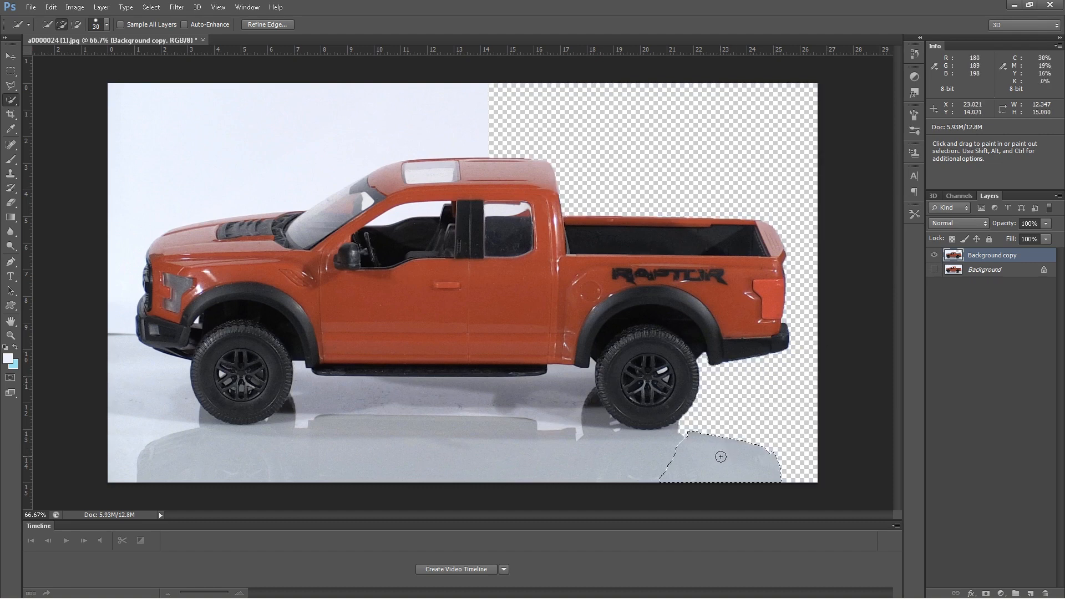
pyautogui.press('Delete')
pyautogui.hotkey('ctrl', 'd')
pyautogui.click(630, 466)
pyautogui.hotkey('ctrl', 'd')
pyautogui.press('Delete')
# Step: Quick-select and delete the floor and reflection between the wheels and in front of the front wheel
pyautogui.moveTo(594, 465)
pyautogui.mouseDown()
pyautogui.moveTo(583, 434)
pyautogui.moveTo(548, 449)
pyautogui.moveTo(384, 465)
pyautogui.mouseUp()
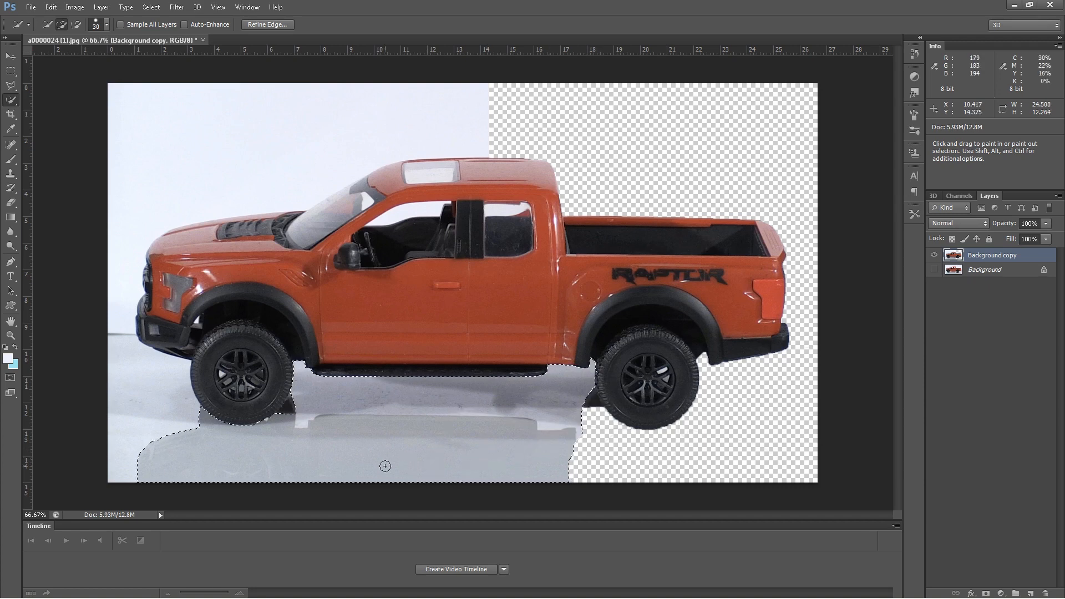
pyautogui.press('Delete')
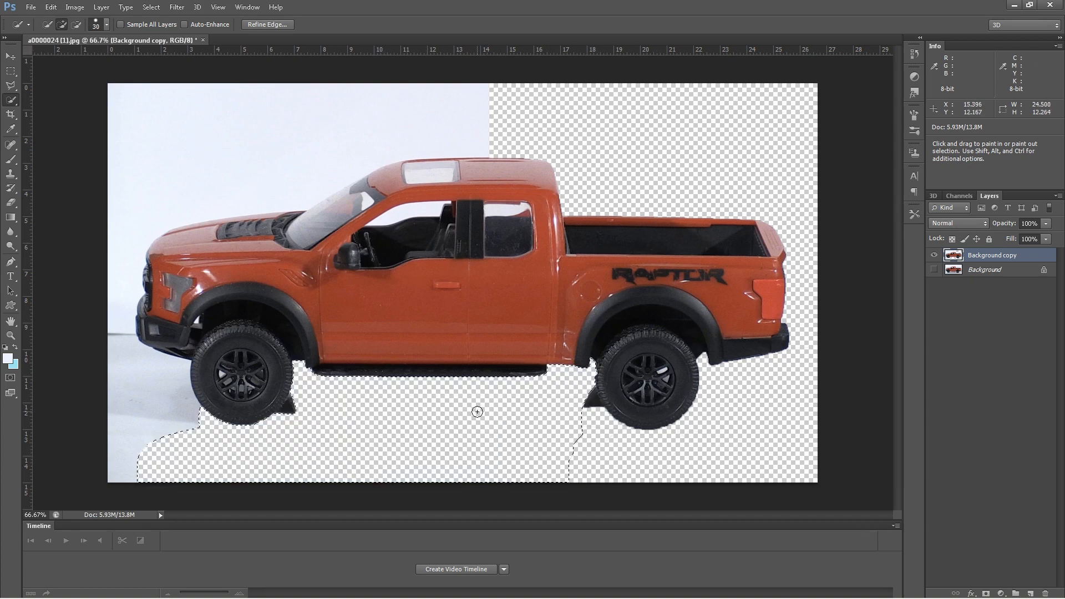
pyautogui.hotkey('ctrl', 'd')
pyautogui.click(118, 423)
pyautogui.press('Delete')
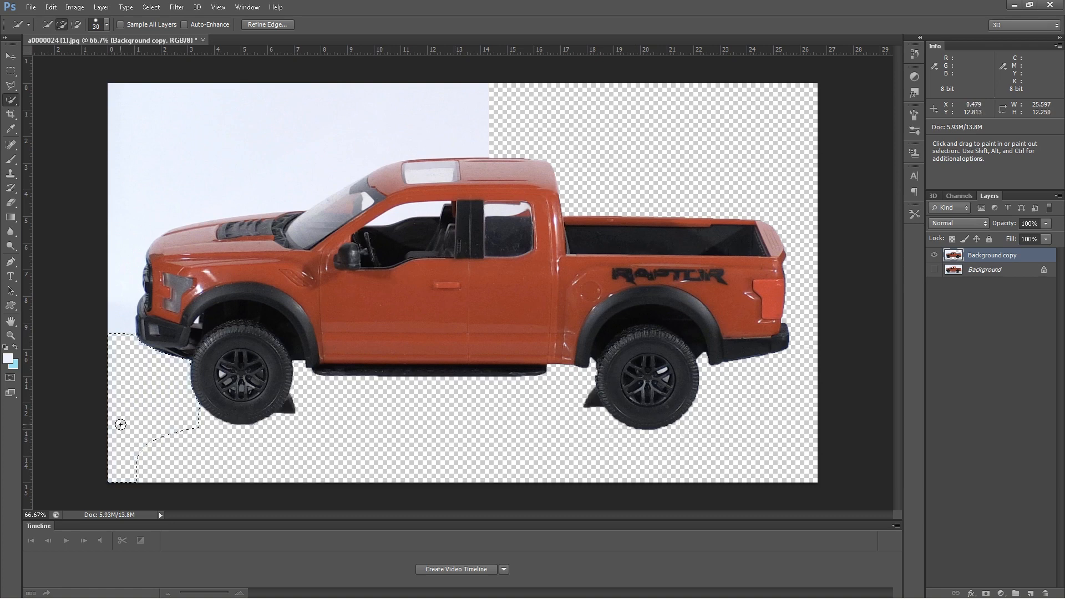
# Step: Quick-select and delete the strip of backdrop in front of the truck's grille and bumper
pyautogui.click(131, 289)
pyautogui.moveTo(131, 289)
pyautogui.mouseDown()
pyautogui.moveTo(138, 224)
pyautogui.moveTo(243, 204)
pyautogui.moveTo(190, 209)
pyautogui.mouseUp()
pyautogui.press('Delete')
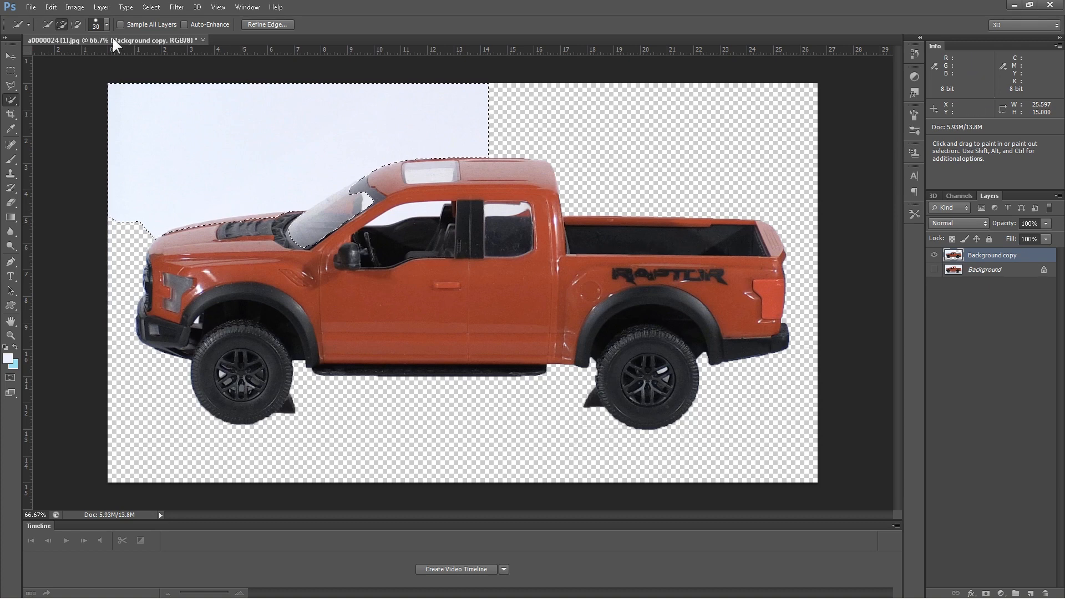
# Step: Subtract the hood and windshield from the selection, and erase the white backdrop along the front of the roofline
pyautogui.click(76, 24)
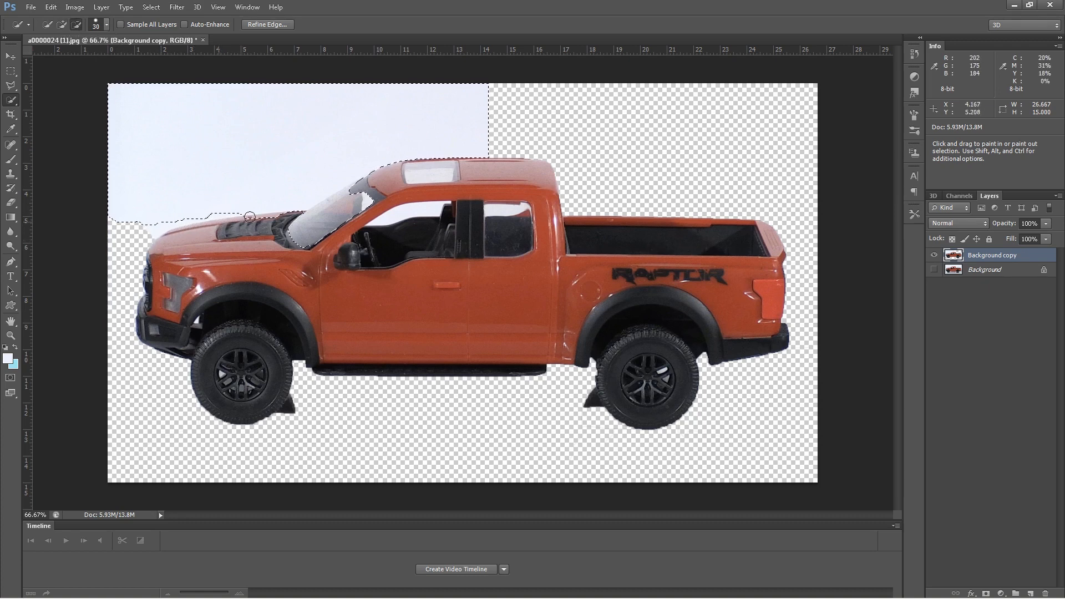
pyautogui.moveTo(285, 215); pyautogui.dragTo(308, 212)
pyautogui.click(11, 204)
pyautogui.moveTo(490, 153); pyautogui.dragTo(385, 169)
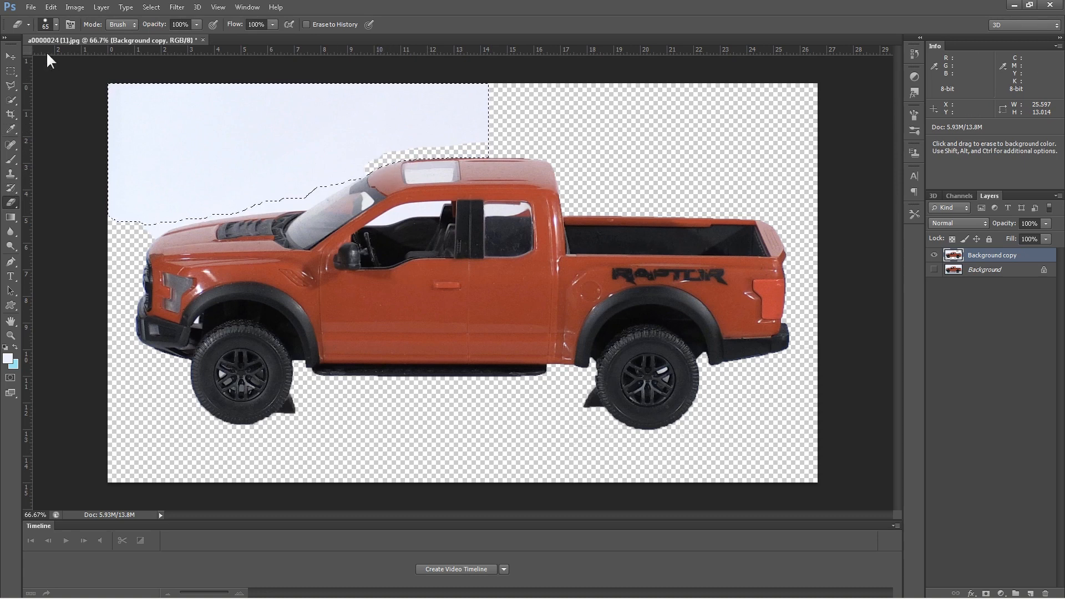
# Step: Subtract the remaining white backdrop above the hood from the selection with the Quick Selection tool
pyautogui.click(11, 102)
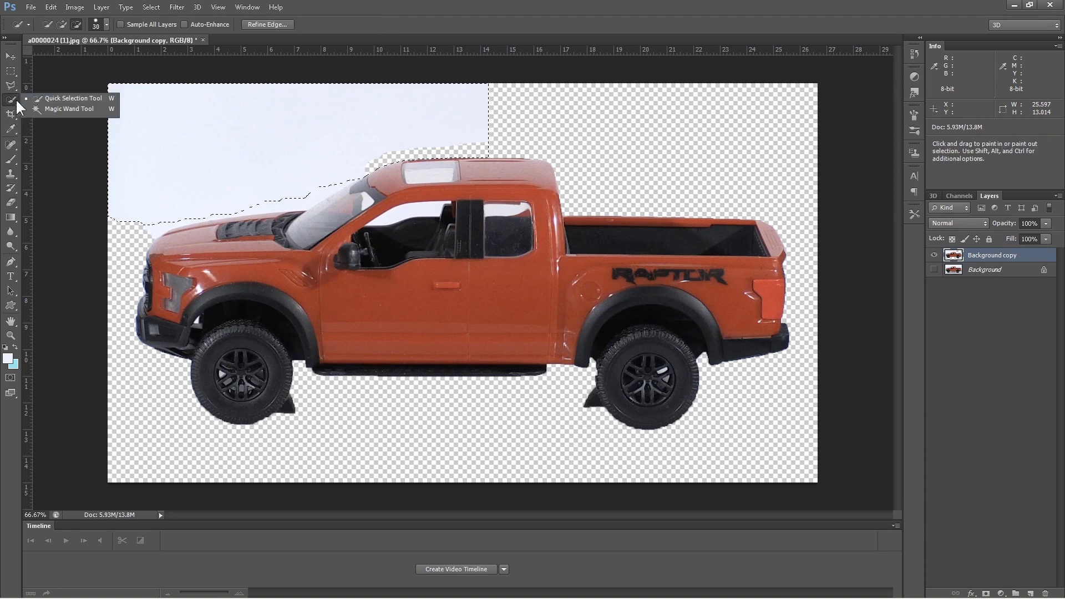
pyautogui.click(61, 99)
pyautogui.moveTo(156, 185); pyautogui.dragTo(158, 196)
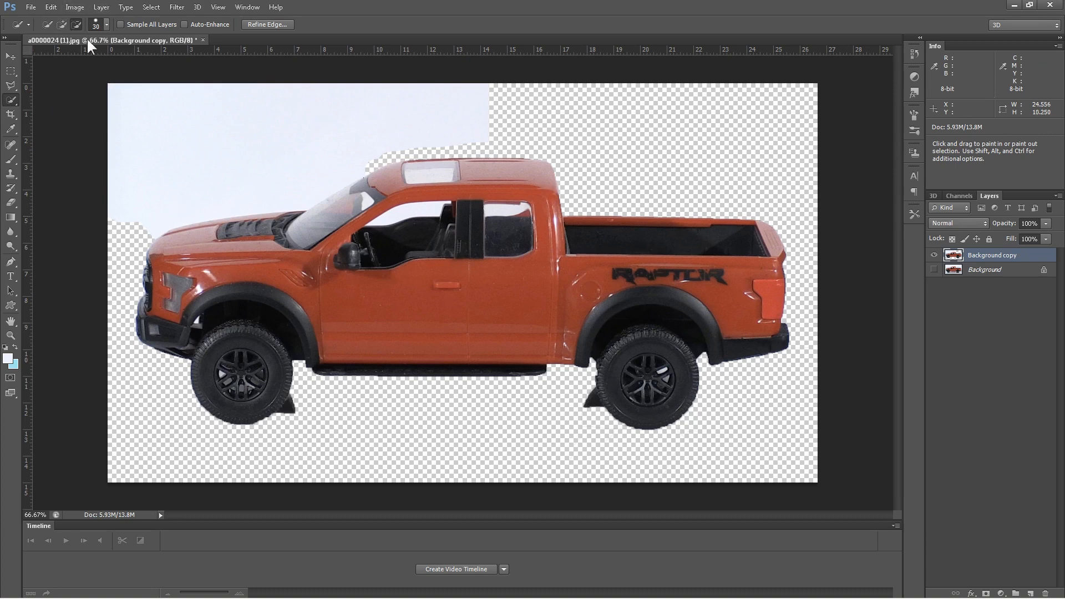
# Step: Add the backdrop along the hood's upper edge and the front side window opening to the selection, and delete both areas
pyautogui.click(62, 23)
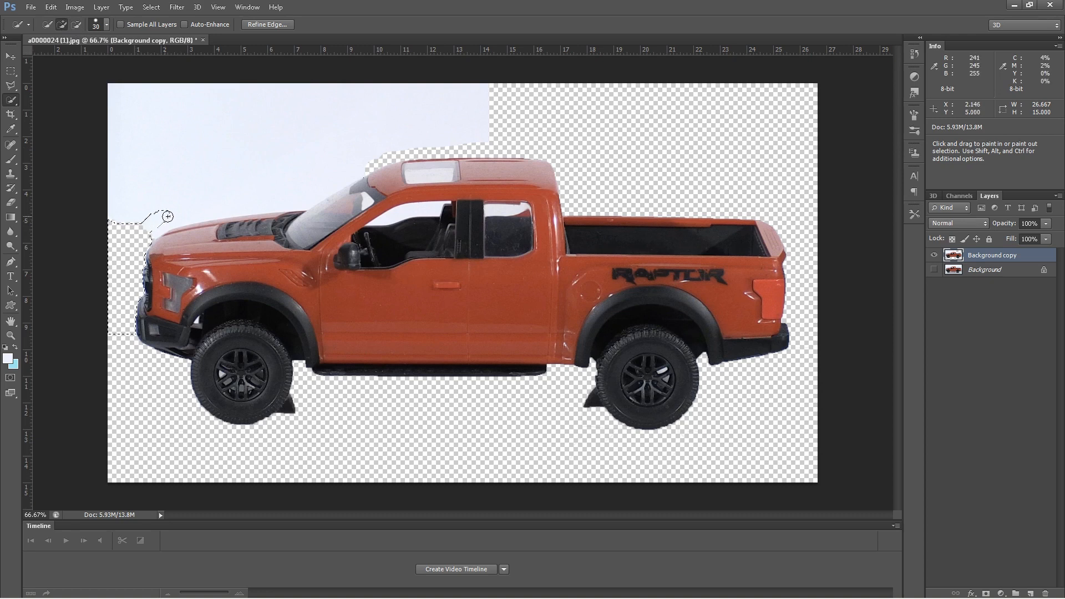
pyautogui.moveTo(225, 210); pyautogui.dragTo(241, 206)
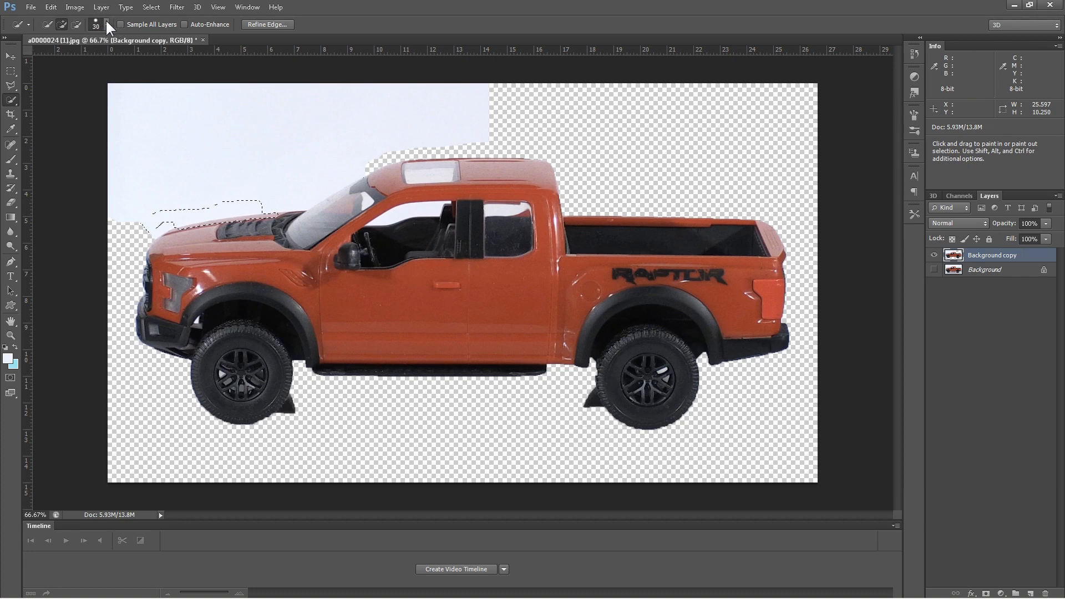
pyautogui.click(107, 23)
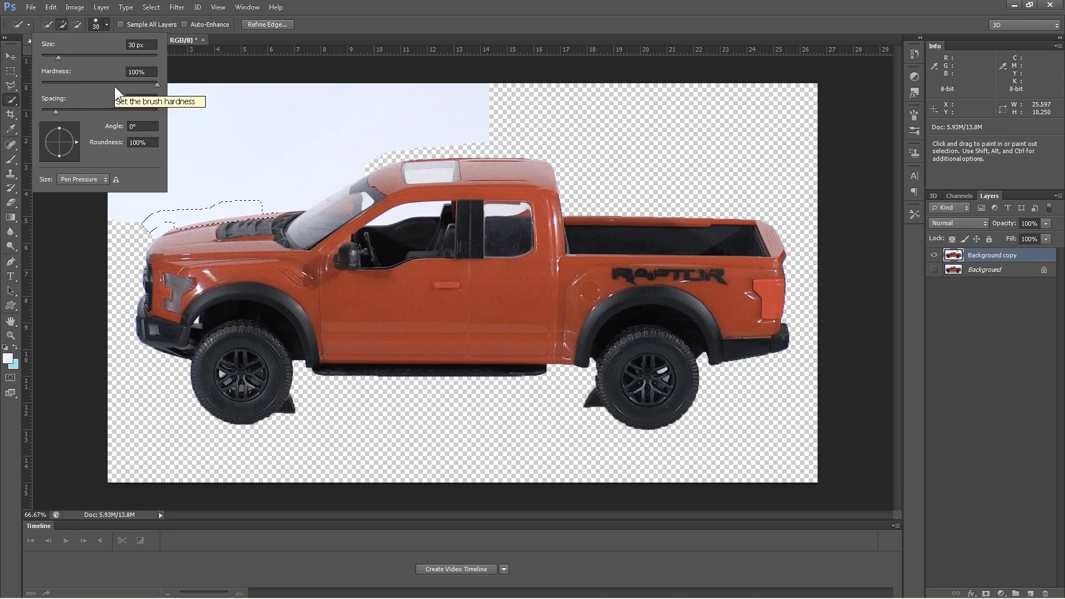
pyautogui.click(407, 210)
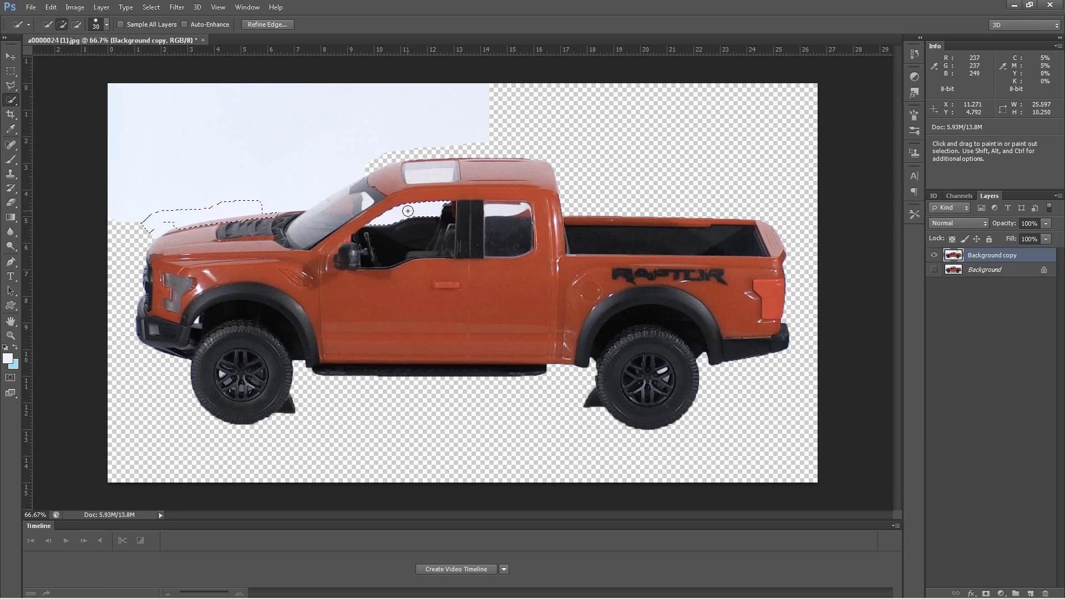
pyautogui.press('Delete')
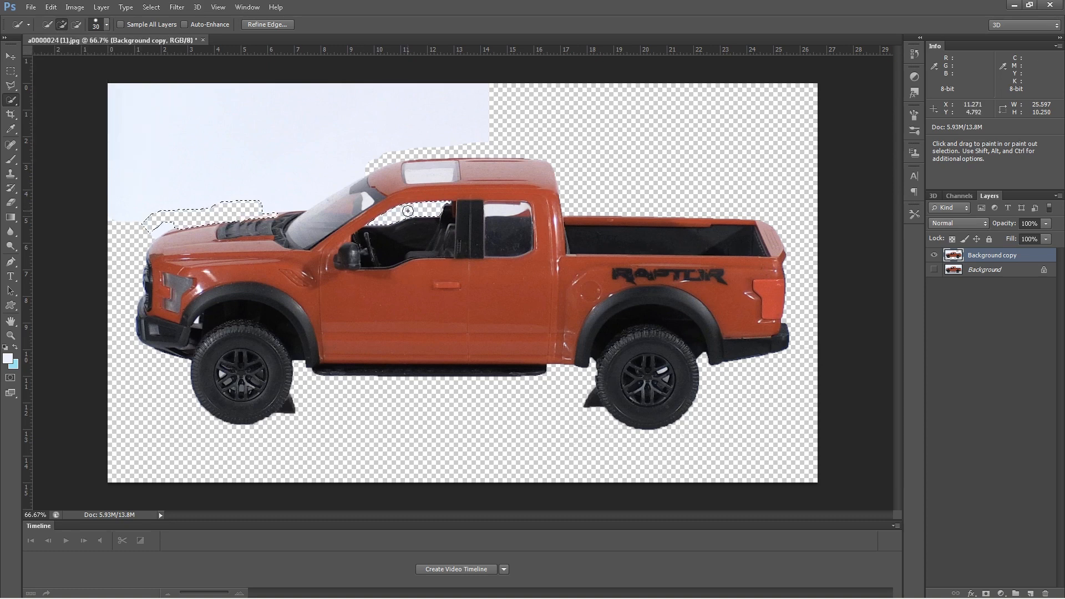
# Step: Select and delete the backdrop showing through the rear side window, windshield gap and sunroof, subtracting the sunroof's rim from the selection
pyautogui.click(511, 209)
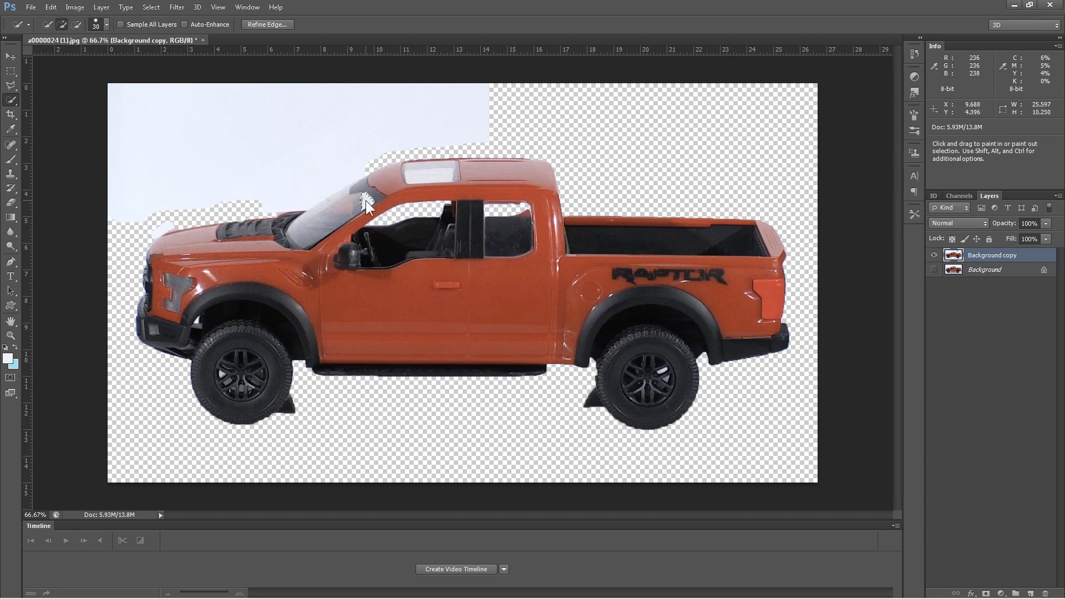
pyautogui.click(429, 177)
pyautogui.click(76, 24)
pyautogui.moveTo(455, 161); pyautogui.dragTo(406, 164)
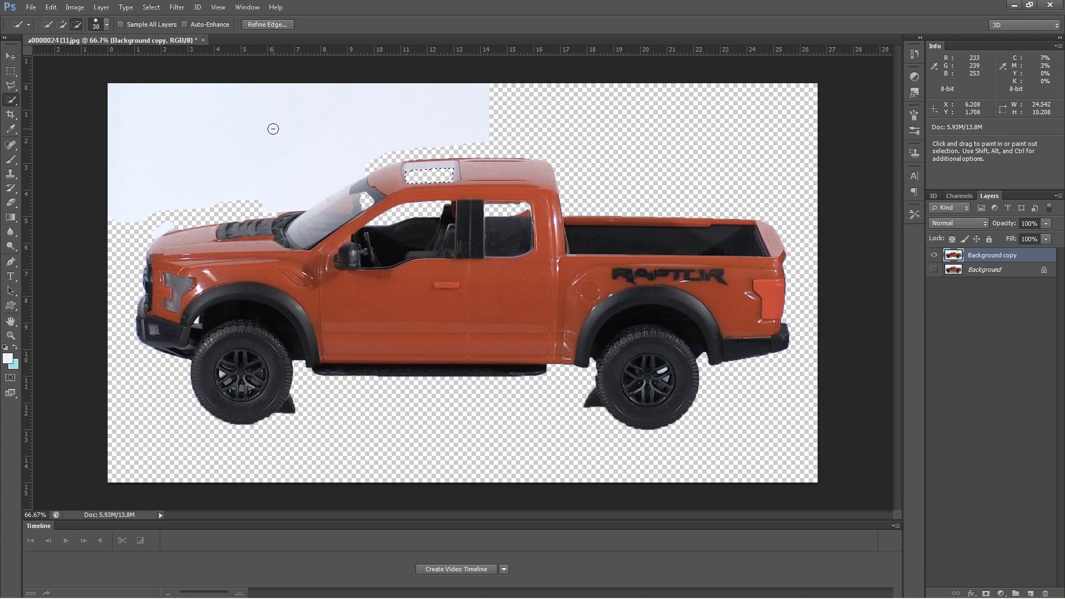
# Step: Quick-select and delete the dark shadow wedges beside the front and rear wheels
pyautogui.click(62, 24)
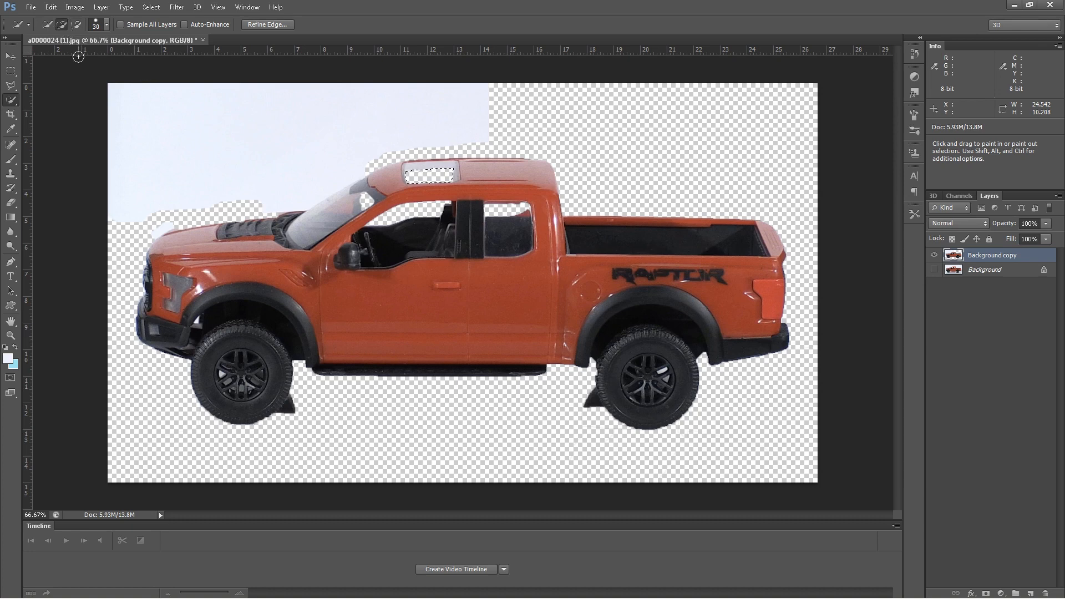
pyautogui.click(290, 409)
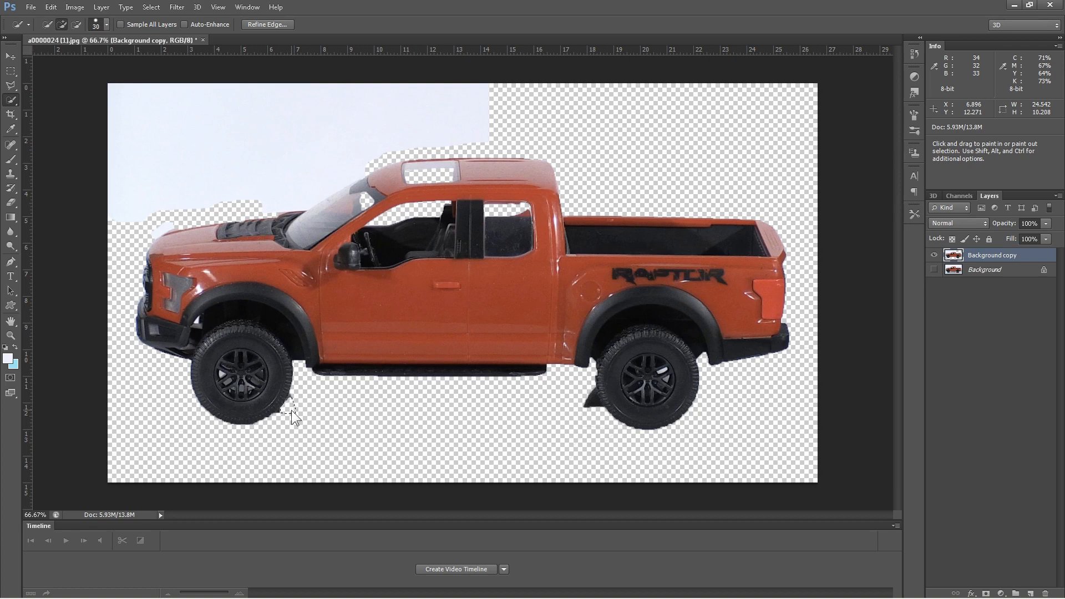
pyautogui.click(591, 399)
# Step: Select and delete the large backdrop area above the hood and the small gap behind the front bumper with the Magic Wand
pyautogui.rightClick(11, 100)
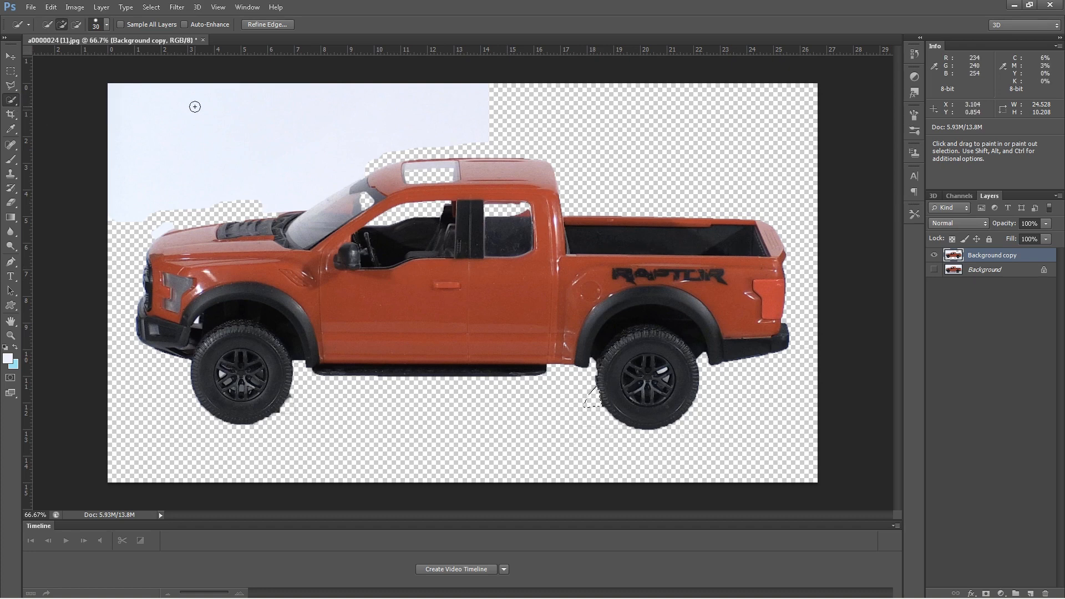
pyautogui.rightClick(11, 102)
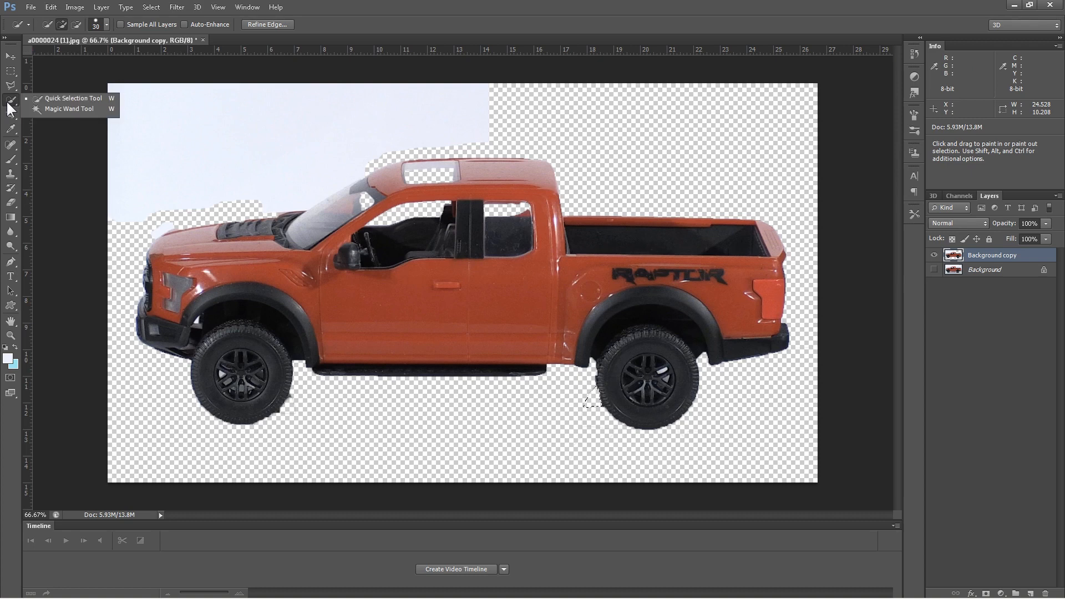
pyautogui.click(60, 109)
pyautogui.click(208, 140)
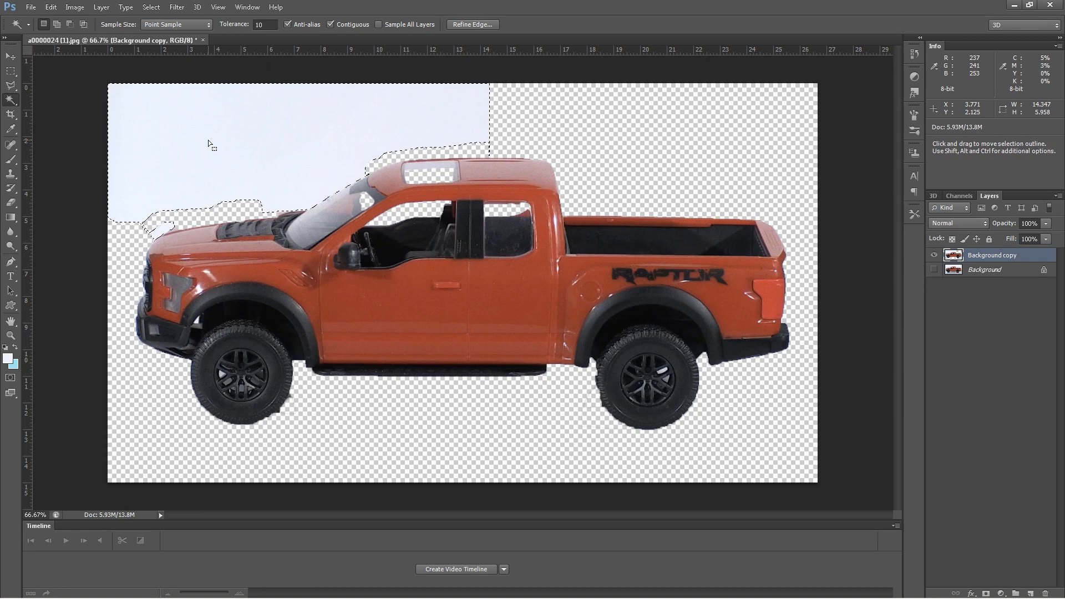
pyautogui.press('Delete')
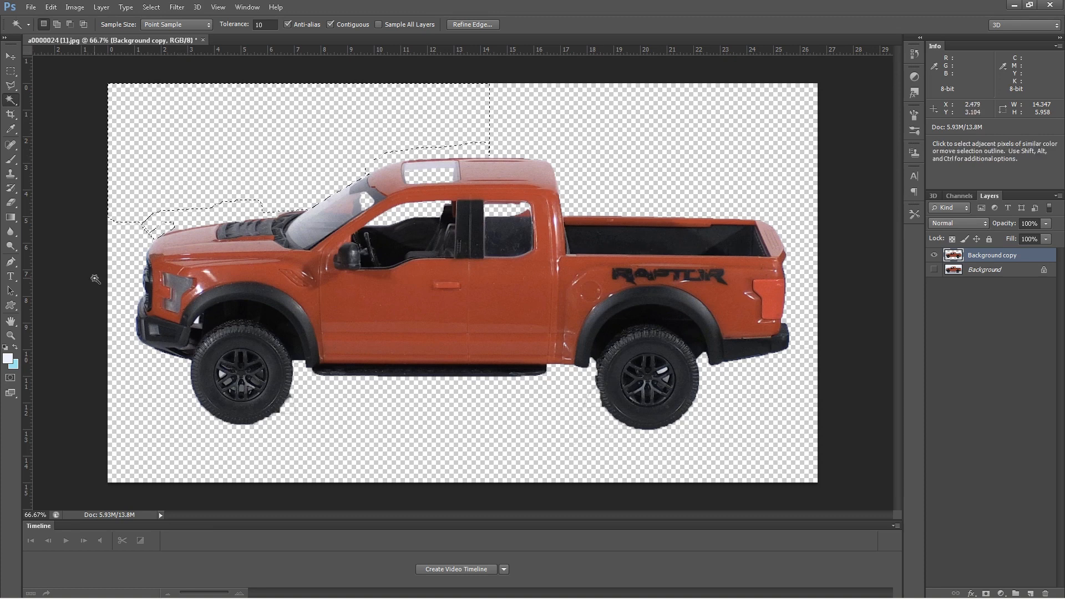
pyautogui.click(198, 320)
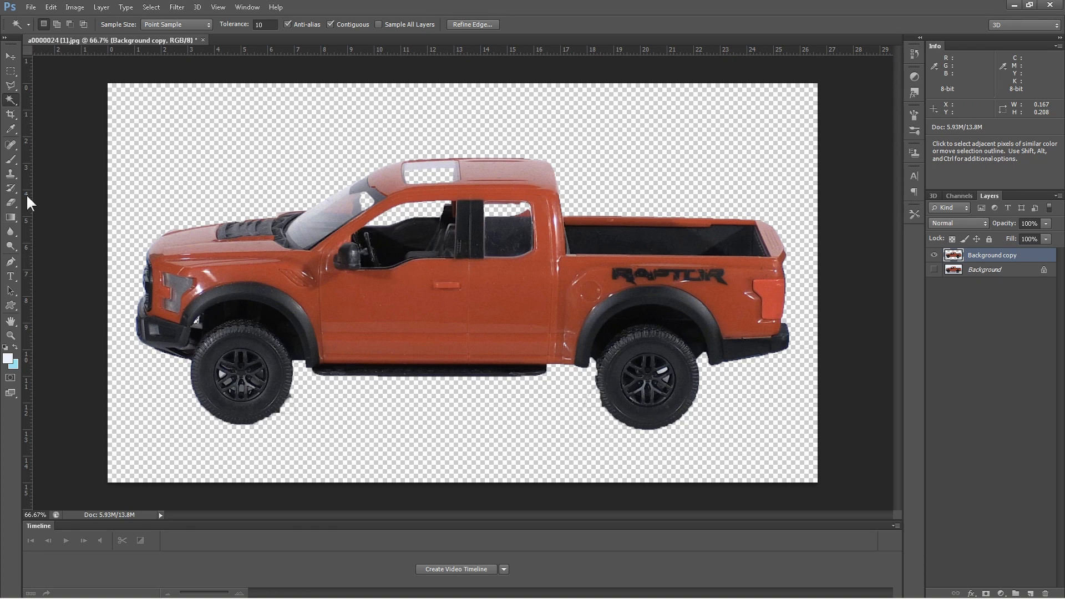
# Step: Discard the cut-out layer and make a fresh duplicate of the Background layer, hiding the original
pyautogui.click(11, 84)
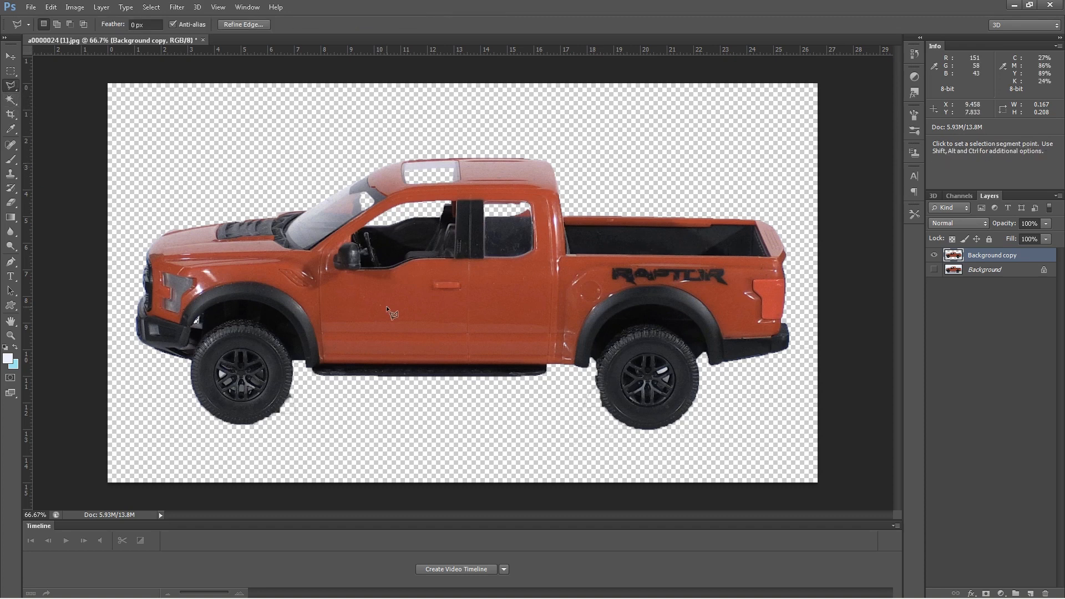
pyautogui.press('Delete')
pyautogui.rightClick(1017, 254)
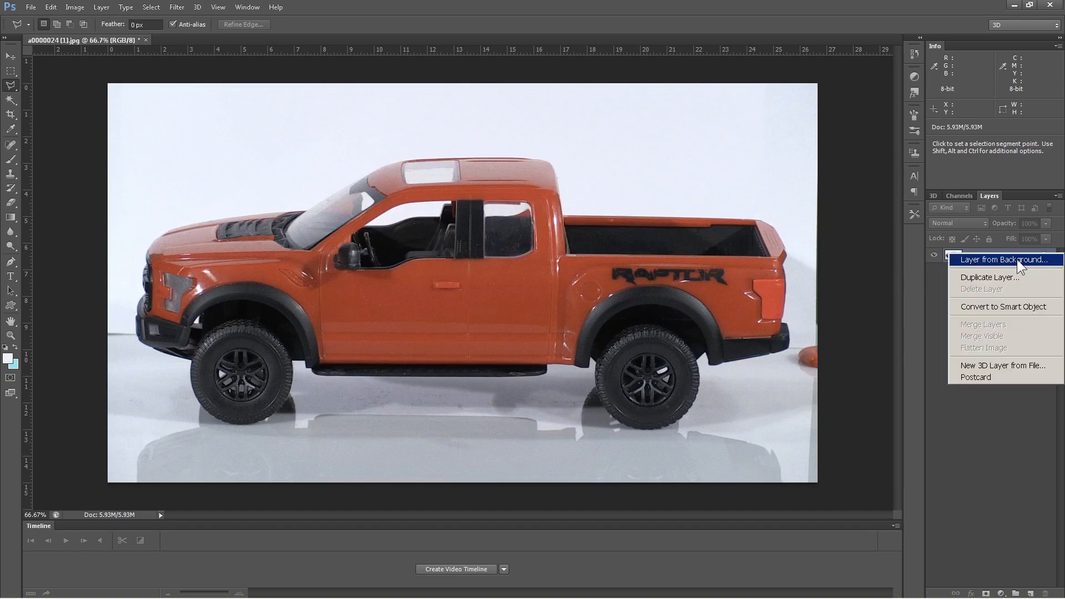
pyautogui.click(1015, 276)
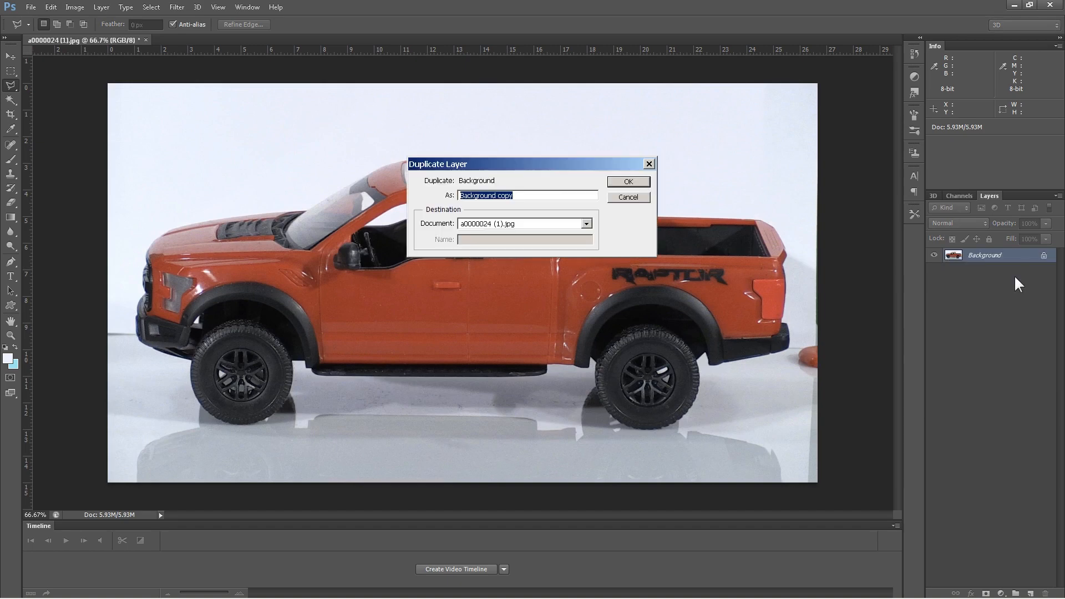
pyautogui.click(627, 182)
pyautogui.click(933, 270)
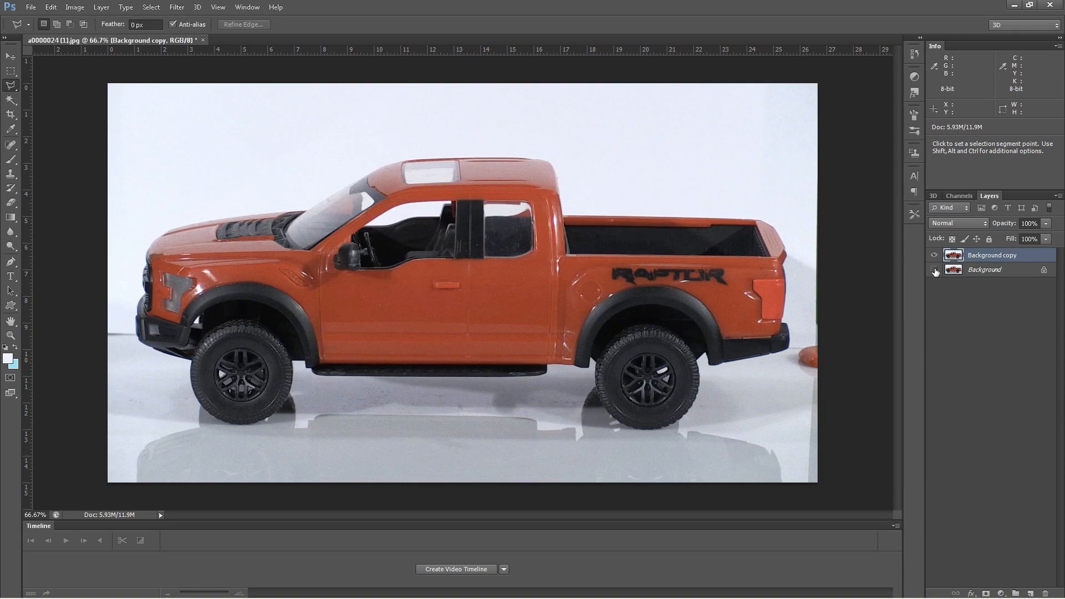
# Step: Quick-select and delete the floor and wheel shadows beneath the truck's body, and the backdrop in front of its grille
pyautogui.click(15, 100)
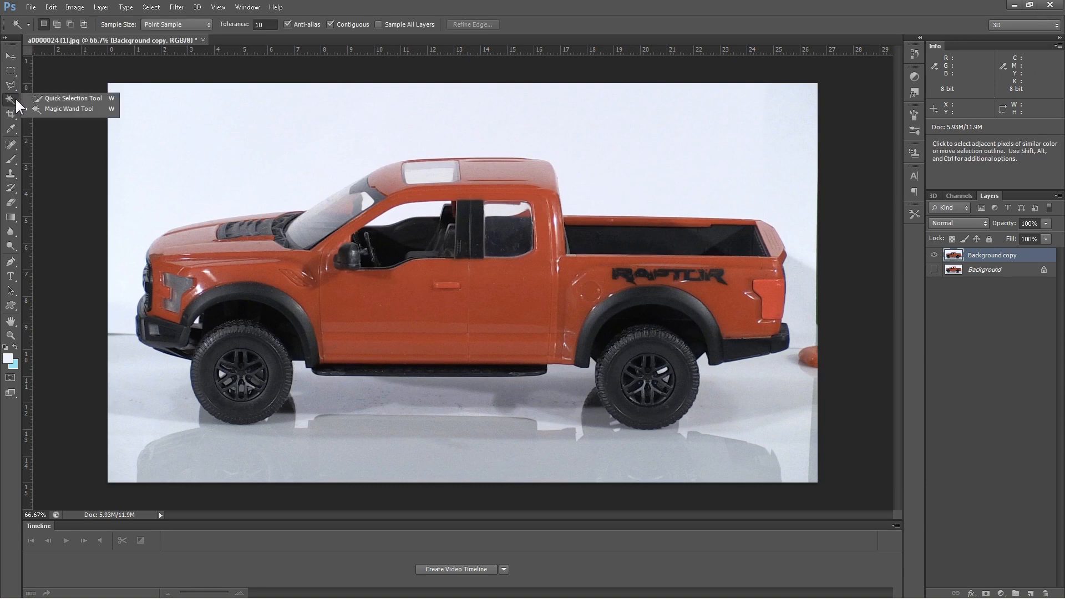
pyautogui.click(62, 98)
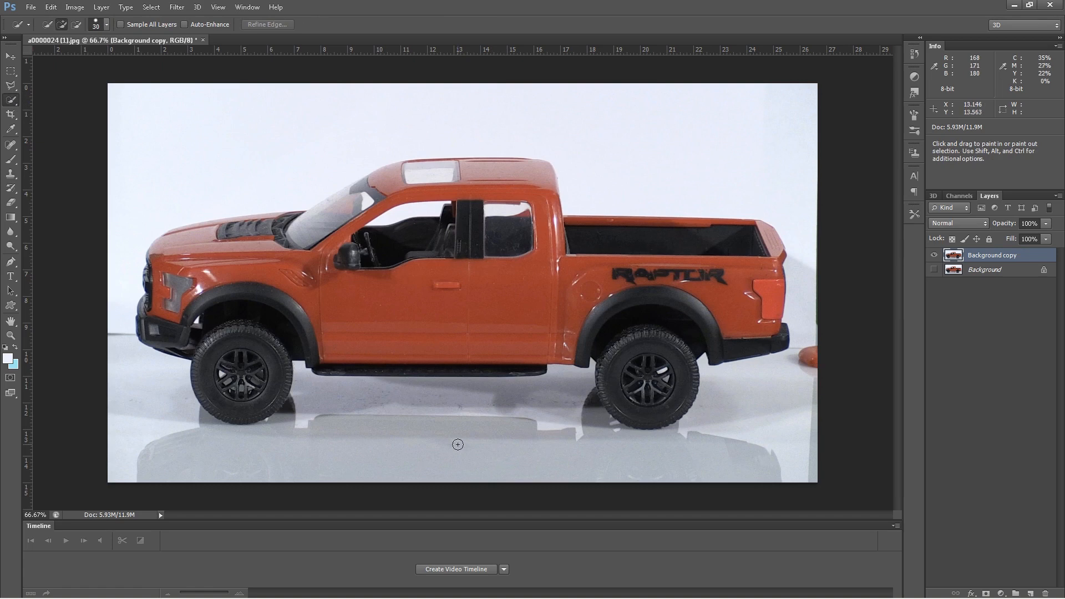
pyautogui.moveTo(349, 394)
pyautogui.mouseDown()
pyautogui.moveTo(333, 402)
pyautogui.moveTo(511, 390)
pyautogui.moveTo(571, 398)
pyautogui.mouseUp()
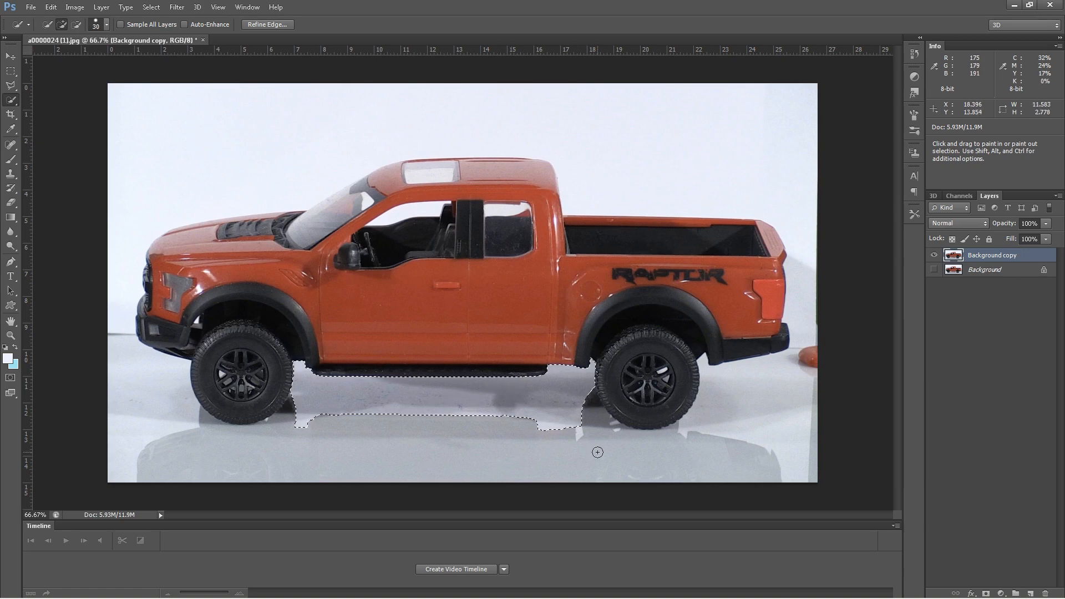
pyautogui.click(591, 403)
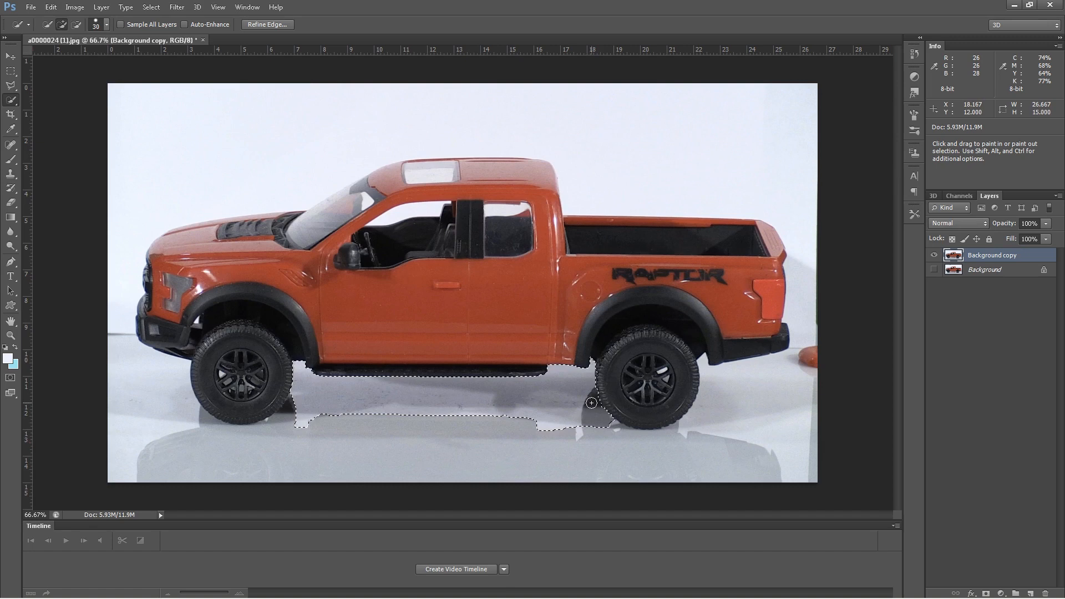
pyautogui.click(285, 418)
pyautogui.press('Delete')
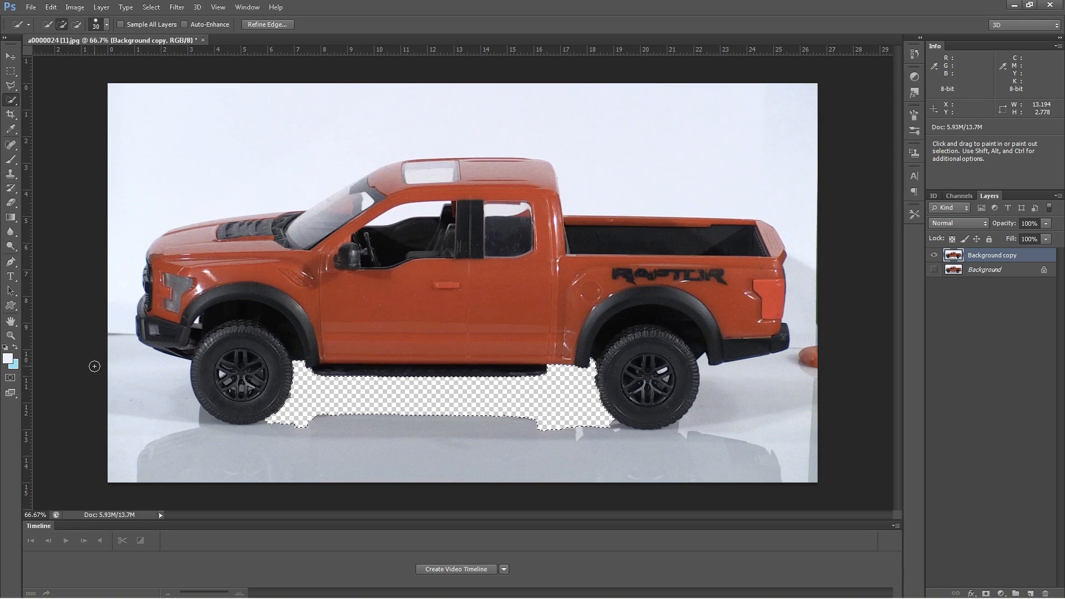
pyautogui.click(121, 320)
pyautogui.moveTo(125, 307); pyautogui.dragTo(126, 272)
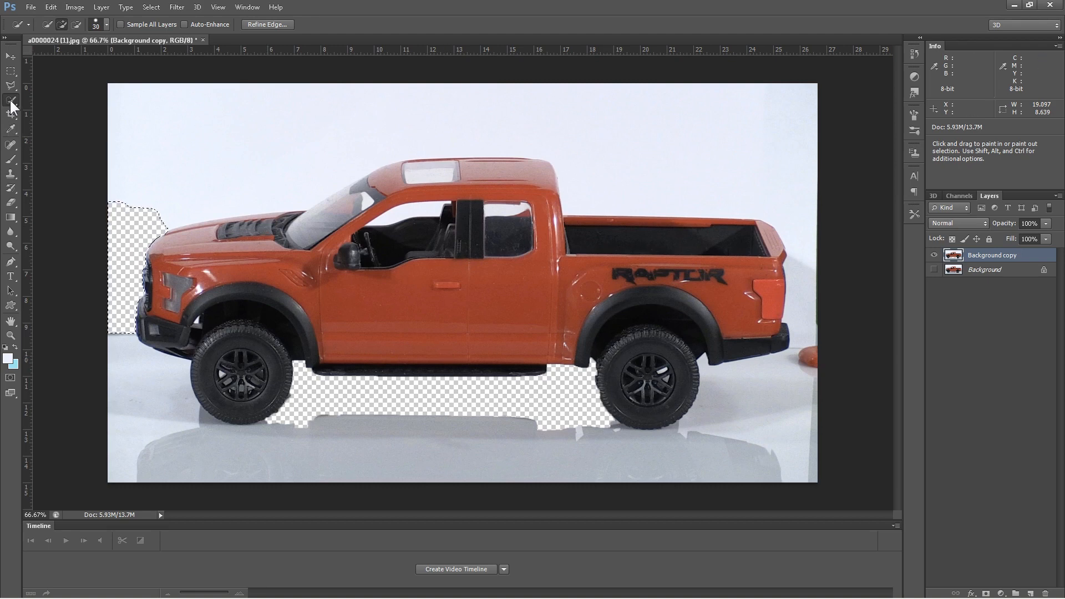
# Step: Quick-select the backdrop above the hood, roof and cargo bed and behind the tailgate
pyautogui.click(207, 172)
pyautogui.moveTo(204, 172)
pyautogui.mouseDown()
pyautogui.moveTo(157, 175)
pyautogui.moveTo(144, 200)
pyautogui.mouseUp()
pyautogui.moveTo(261, 190)
pyautogui.mouseDown()
pyautogui.moveTo(361, 175)
pyautogui.moveTo(471, 136)
pyautogui.moveTo(556, 142)
pyautogui.moveTo(613, 186)
pyautogui.mouseUp()
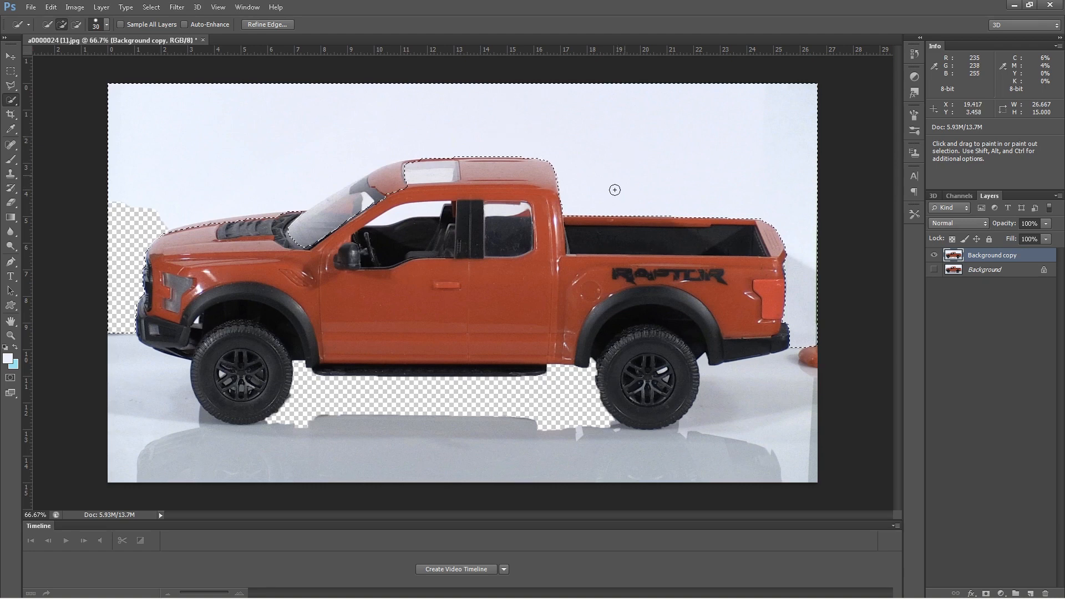
pyautogui.moveTo(203, 184); pyautogui.dragTo(190, 165)
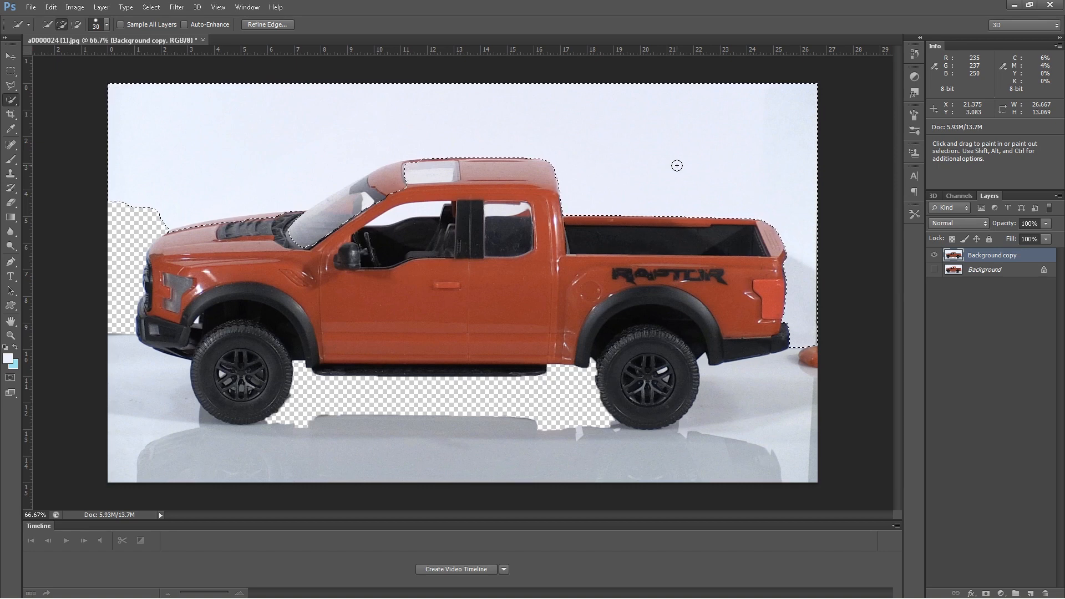
# Step: Add the floor and reflections around the truck's wheels to the selection, and deselect everything
pyautogui.click(759, 386)
pyautogui.click(639, 464)
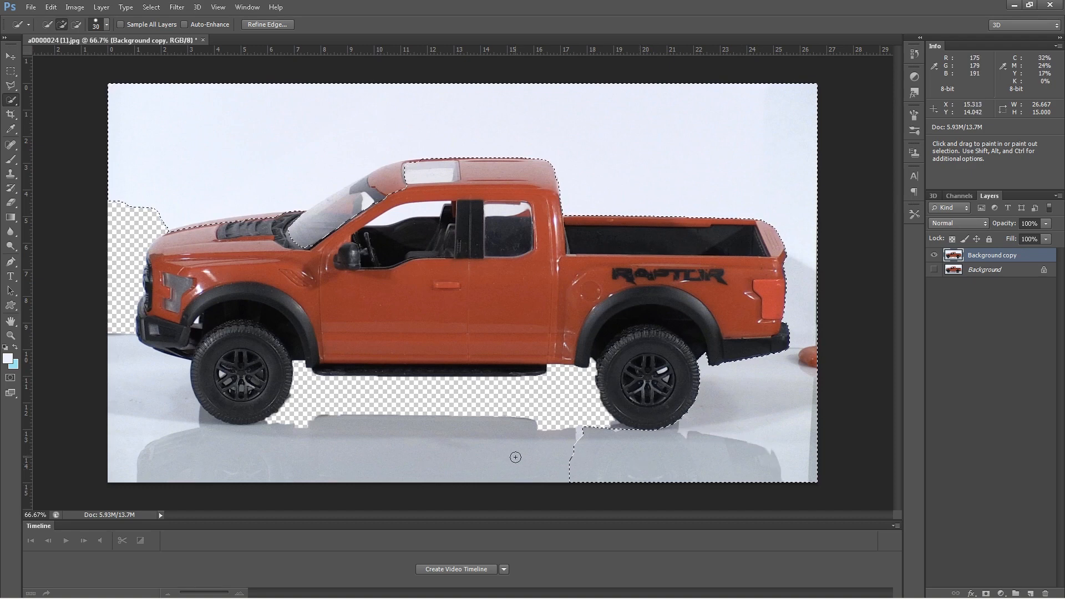
pyautogui.click(420, 442)
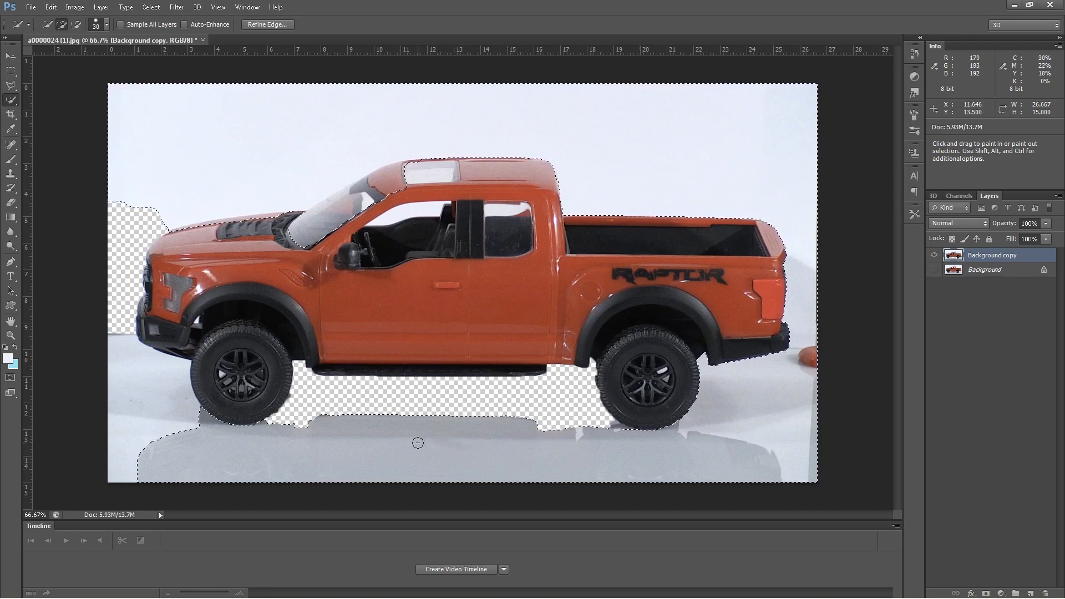
pyautogui.click(142, 421)
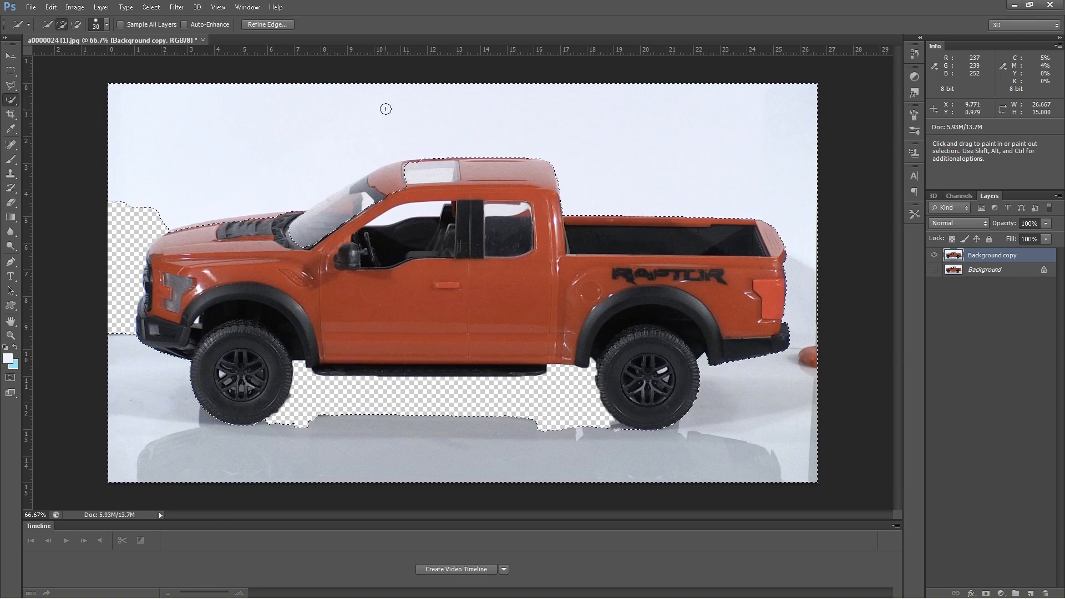
pyautogui.click(10, 57)
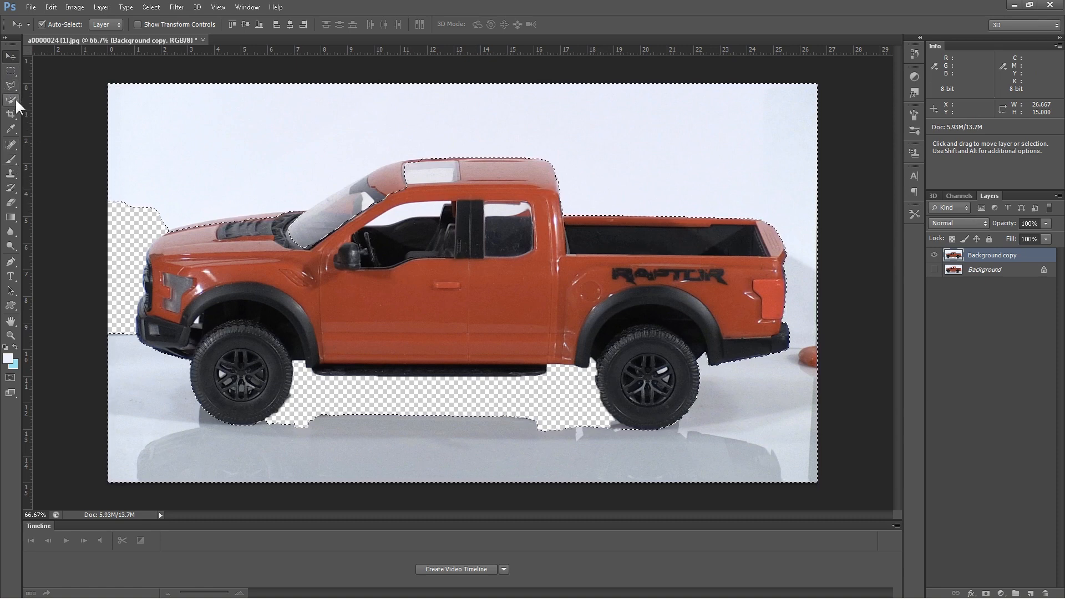
pyautogui.click(160, 10)
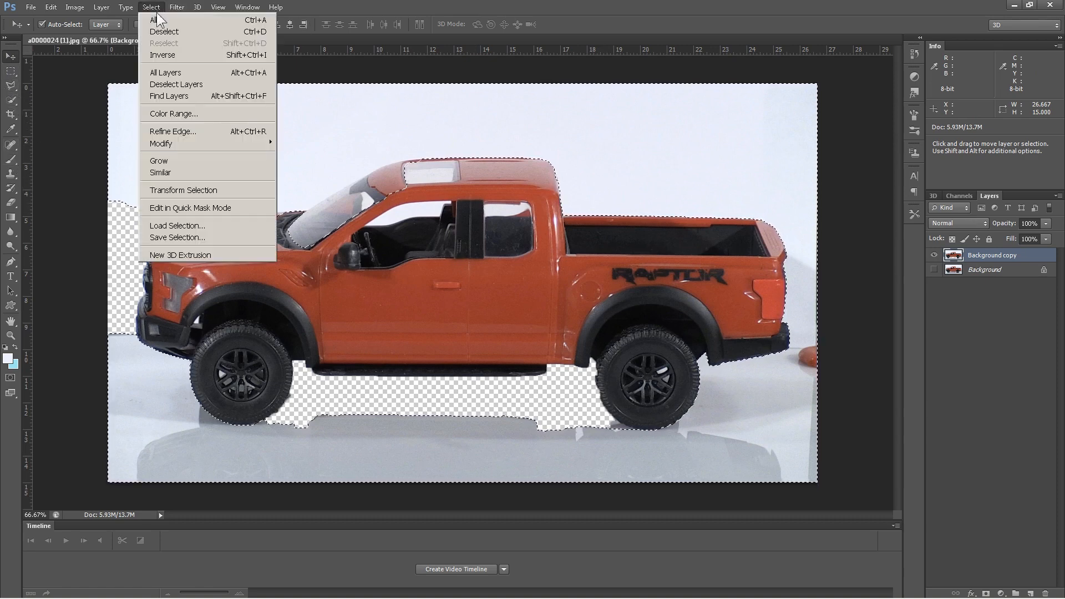
pyautogui.click(168, 32)
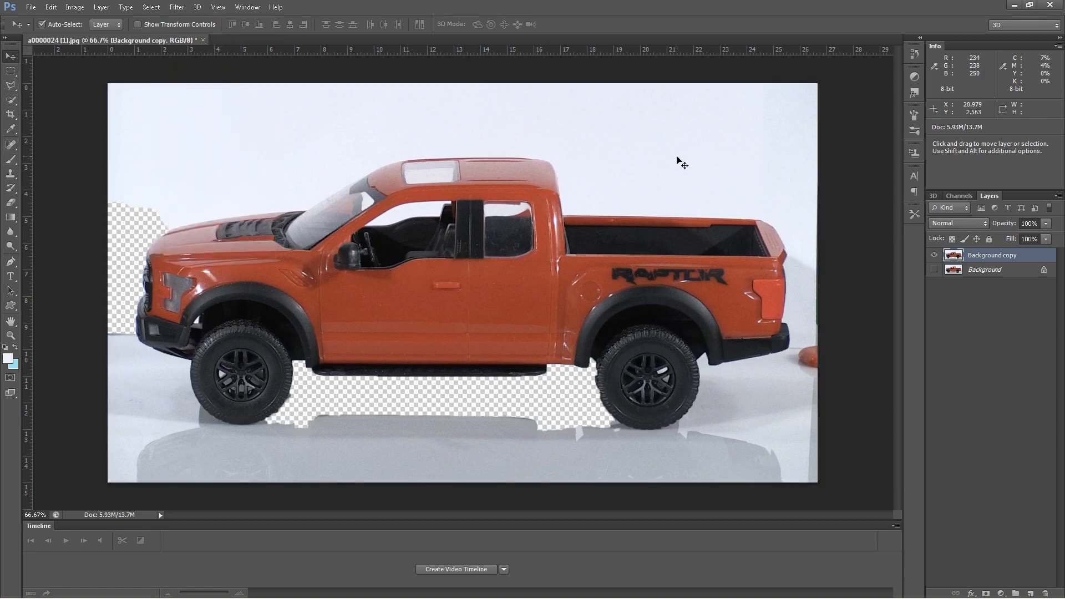
# Step: Hide the partly erased copy, and duplicate the original Background layer again with the new copy visible
pyautogui.click(1021, 269)
pyautogui.click(934, 256)
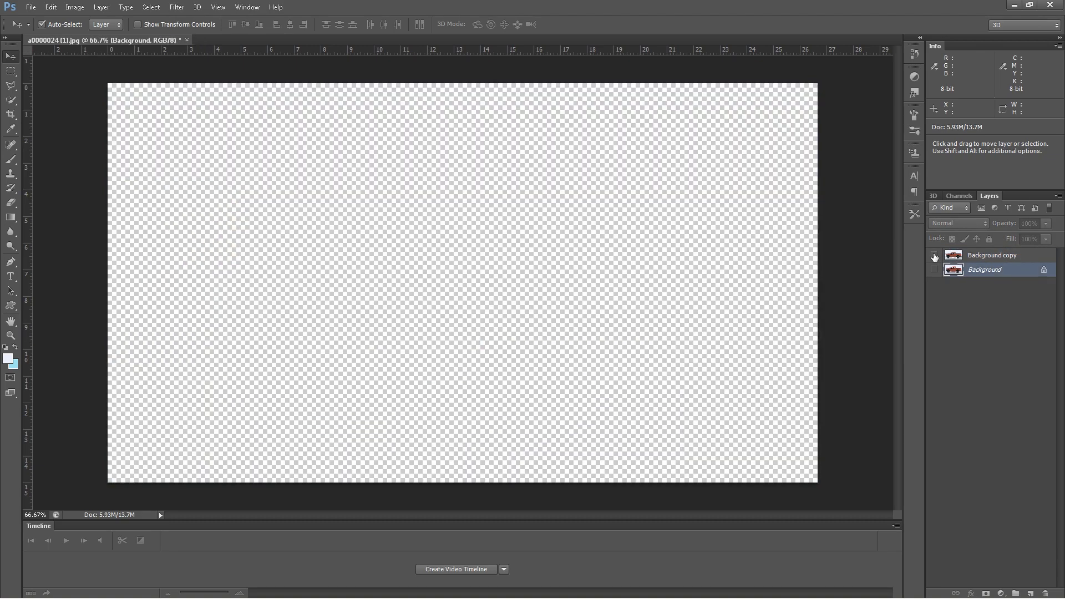
pyautogui.rightClick(1012, 271)
pyautogui.click(1007, 294)
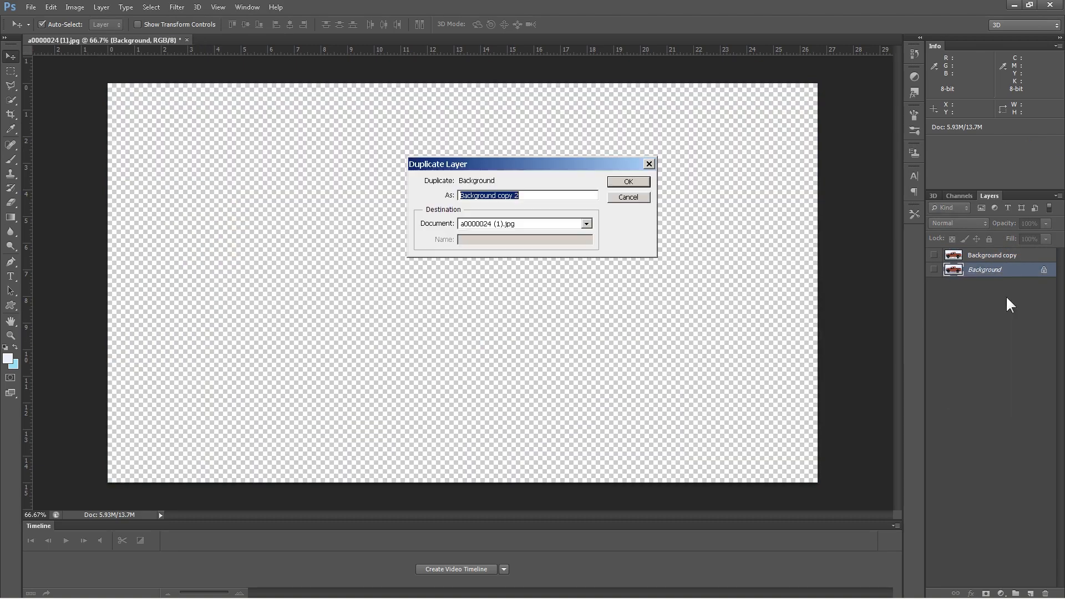
pyautogui.click(637, 181)
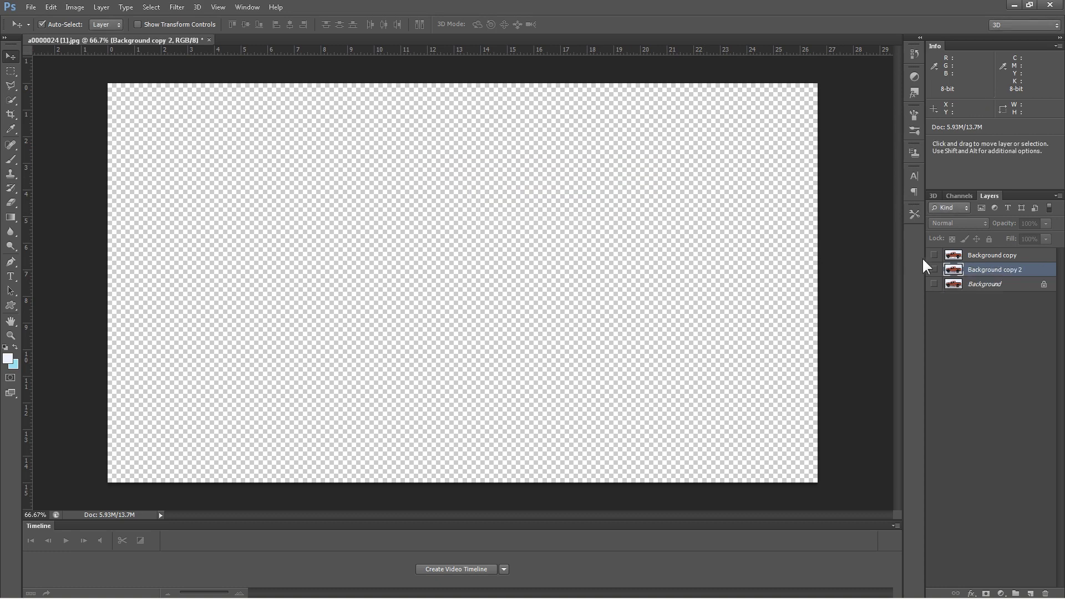
pyautogui.click(934, 270)
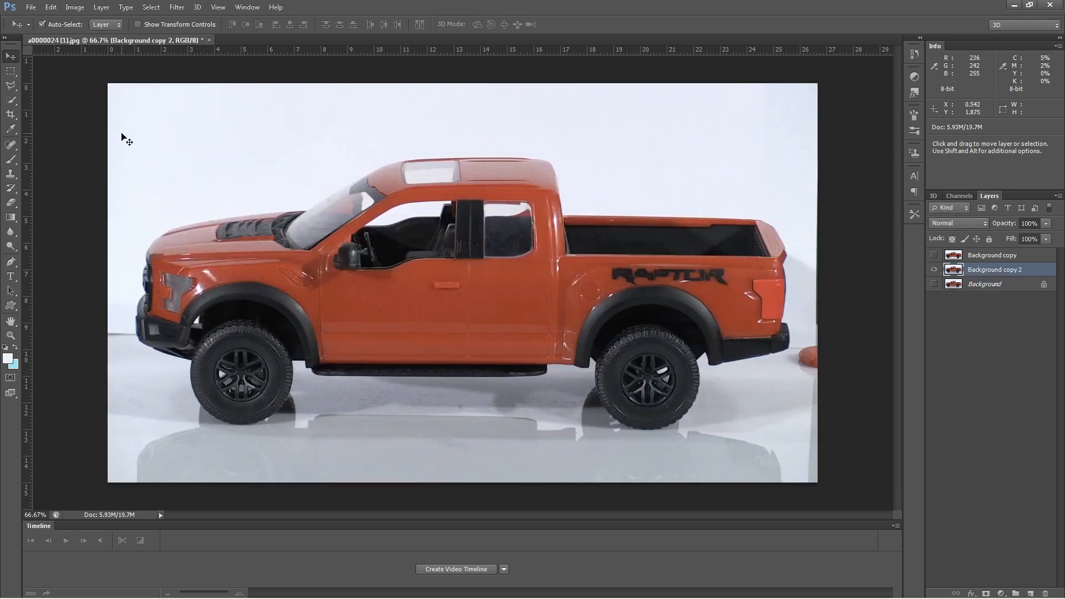
# Step: Quick-select the truck's doors, running board, front fender, bumper and front wheel on the new background copy
pyautogui.click(12, 100)
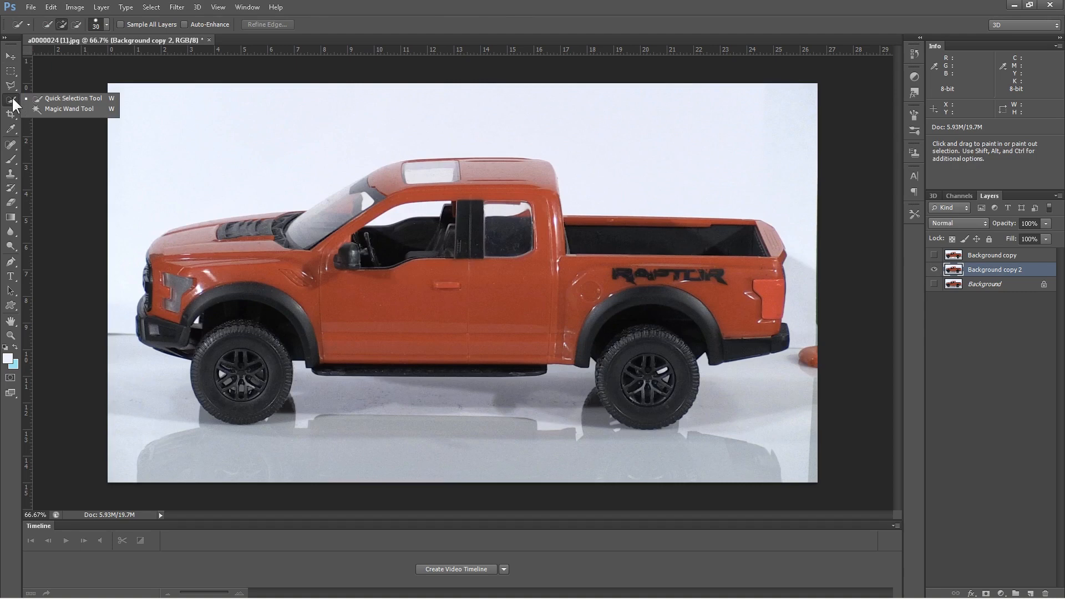
pyautogui.click(371, 312)
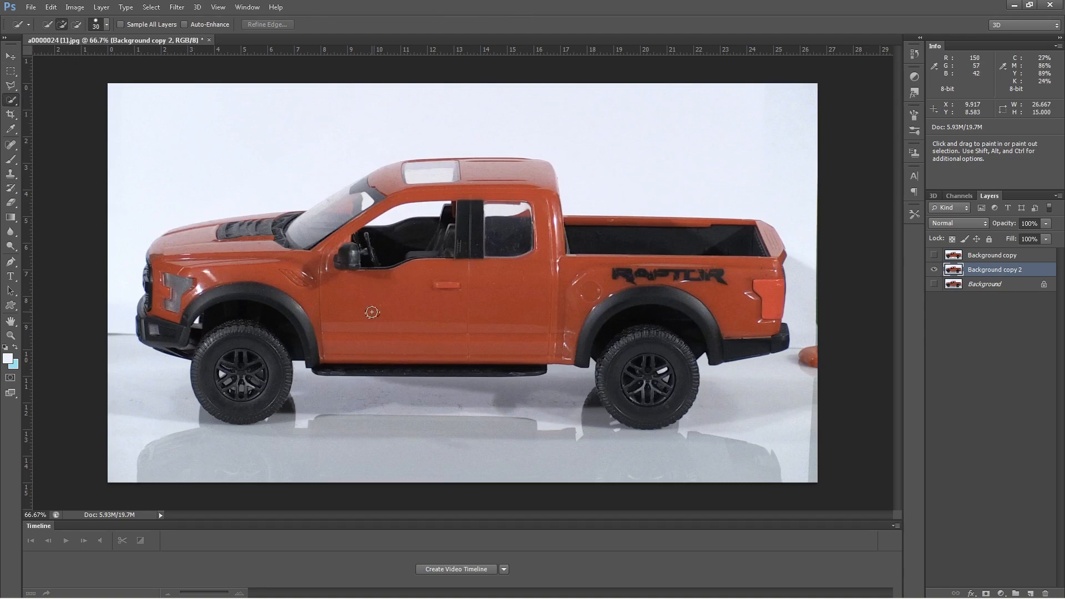
pyautogui.click(428, 349)
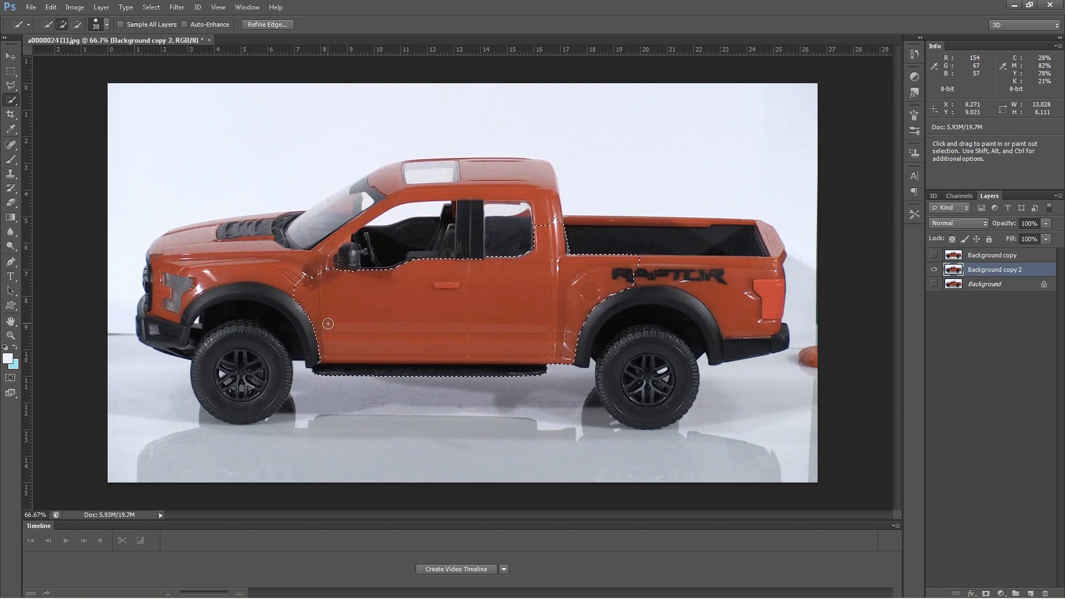
pyautogui.click(294, 312)
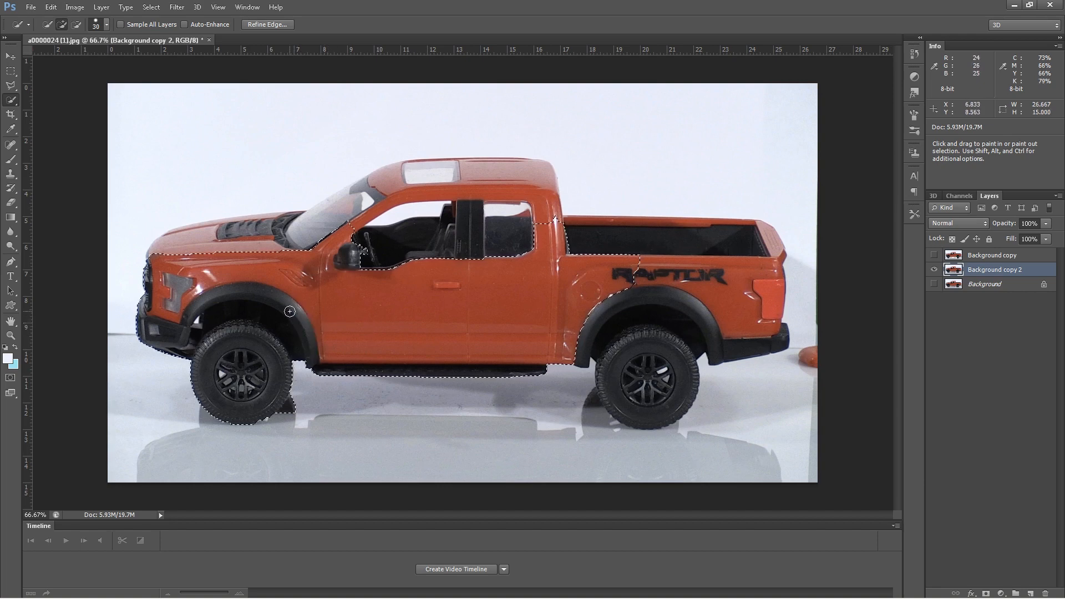
# Step: Add the truck's hood and its black vents to the selection, up to the hood's upper edge
pyautogui.click(273, 243)
pyautogui.click(267, 224)
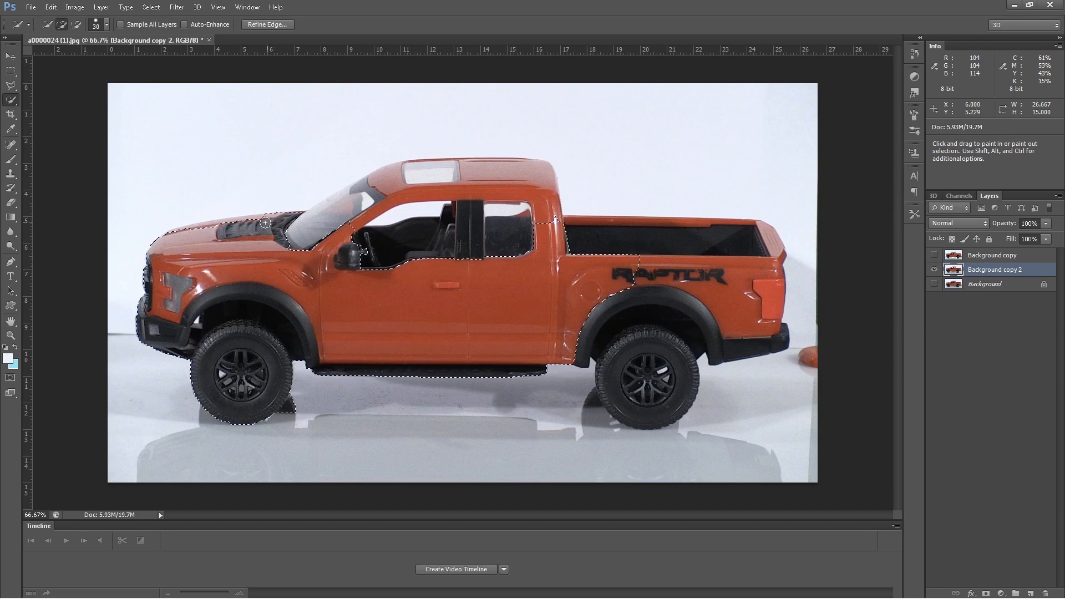
pyautogui.click(239, 226)
pyautogui.moveTo(190, 232); pyautogui.dragTo(178, 235)
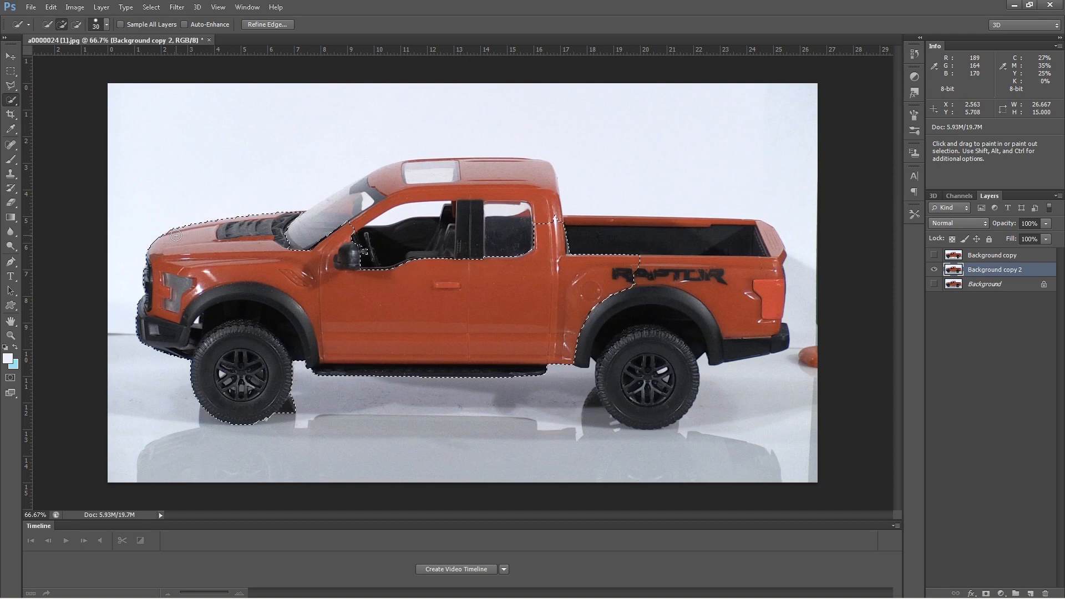
# Step: Extend the selection over the windshield, cab roof, windows, cargo bed and rear wheel to cover the whole truck
pyautogui.moveTo(290, 240); pyautogui.dragTo(304, 234)
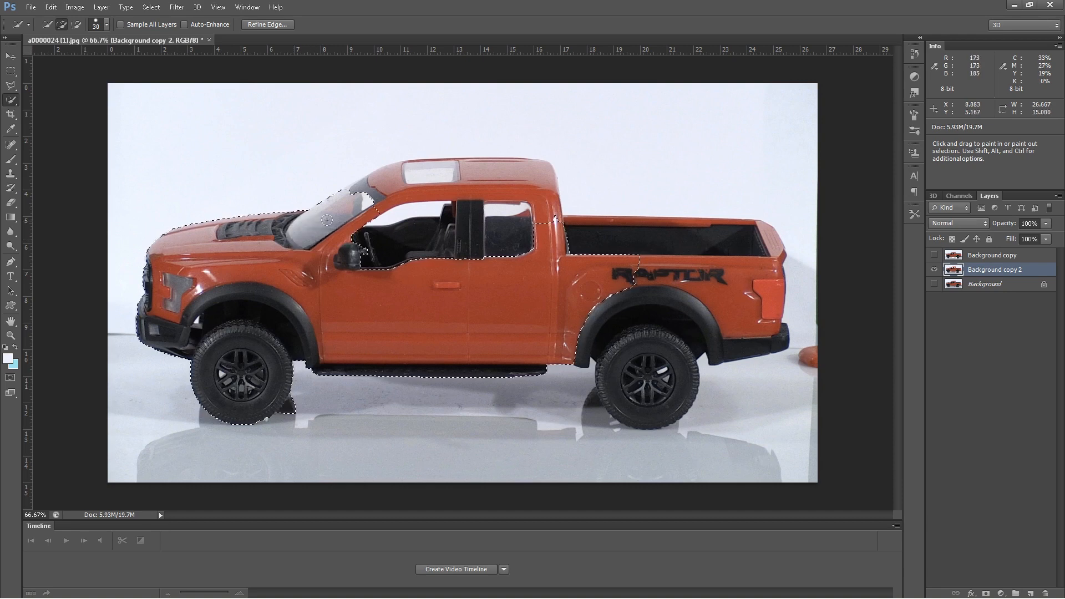
pyautogui.moveTo(363, 199); pyautogui.dragTo(407, 193)
pyautogui.moveTo(561, 229)
pyautogui.mouseDown()
pyautogui.moveTo(613, 223)
pyautogui.moveTo(768, 243)
pyautogui.moveTo(764, 270)
pyautogui.moveTo(655, 358)
pyautogui.mouseUp()
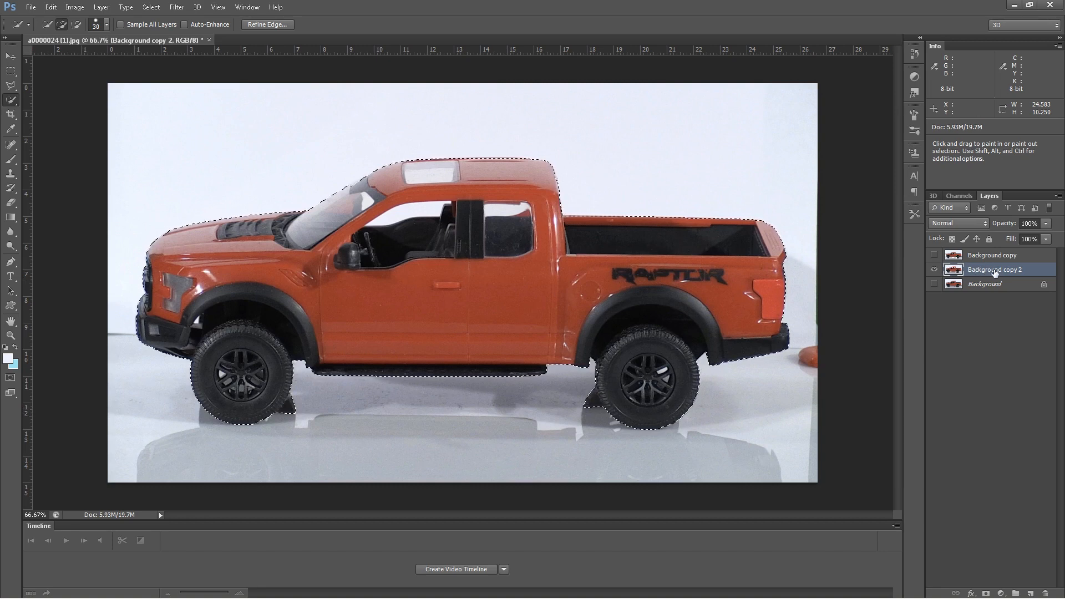
# Step: Cut the selected truck onto its own layer with Layer Via Cut, and hide the Background copy 2 layer
pyautogui.rightClick(484, 293)
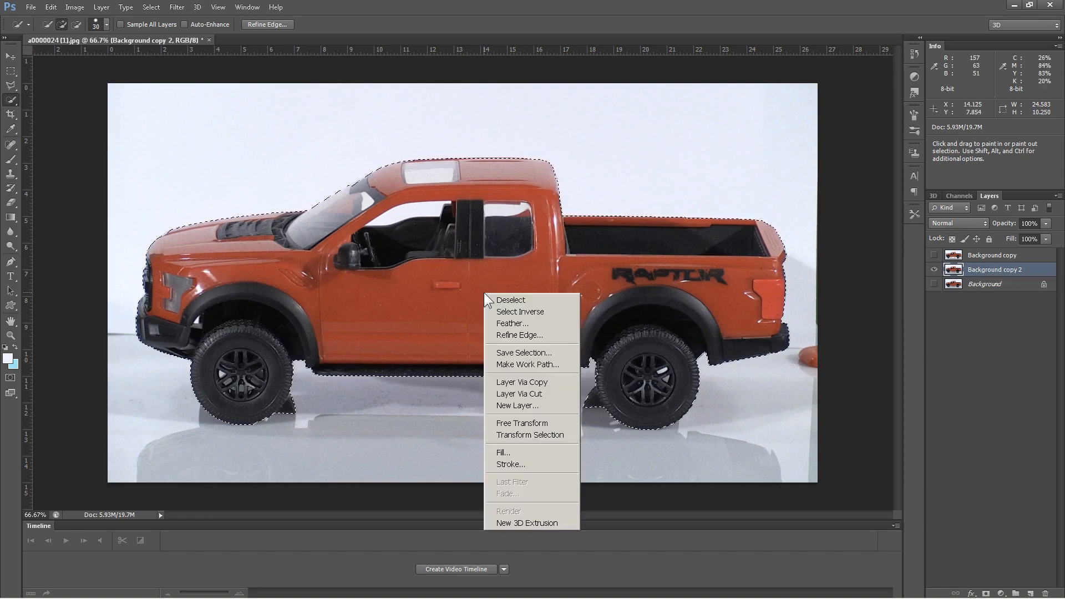
pyautogui.click(537, 394)
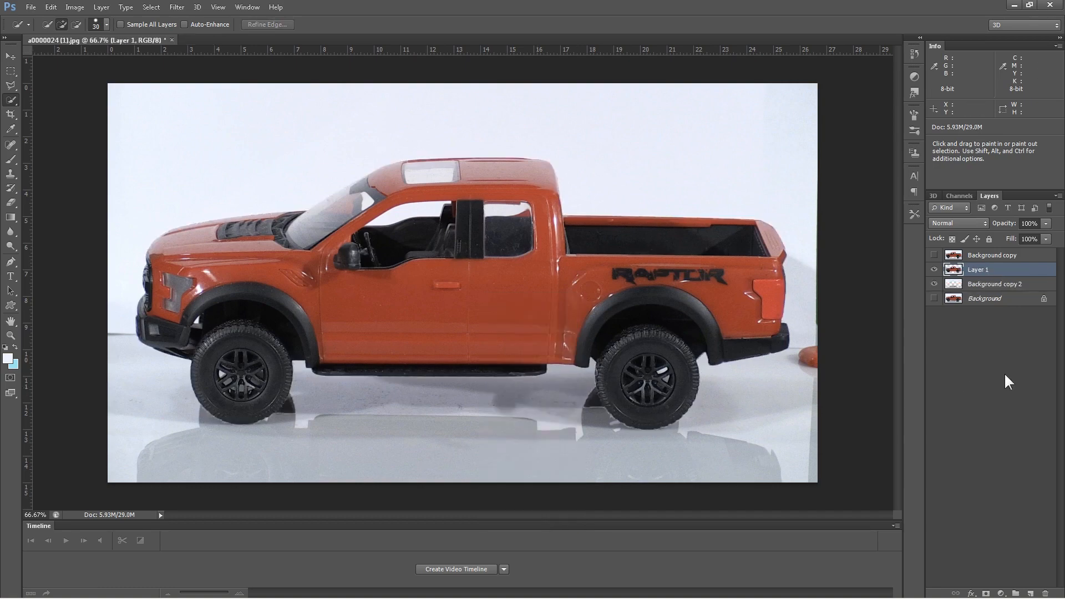
pyautogui.click(935, 285)
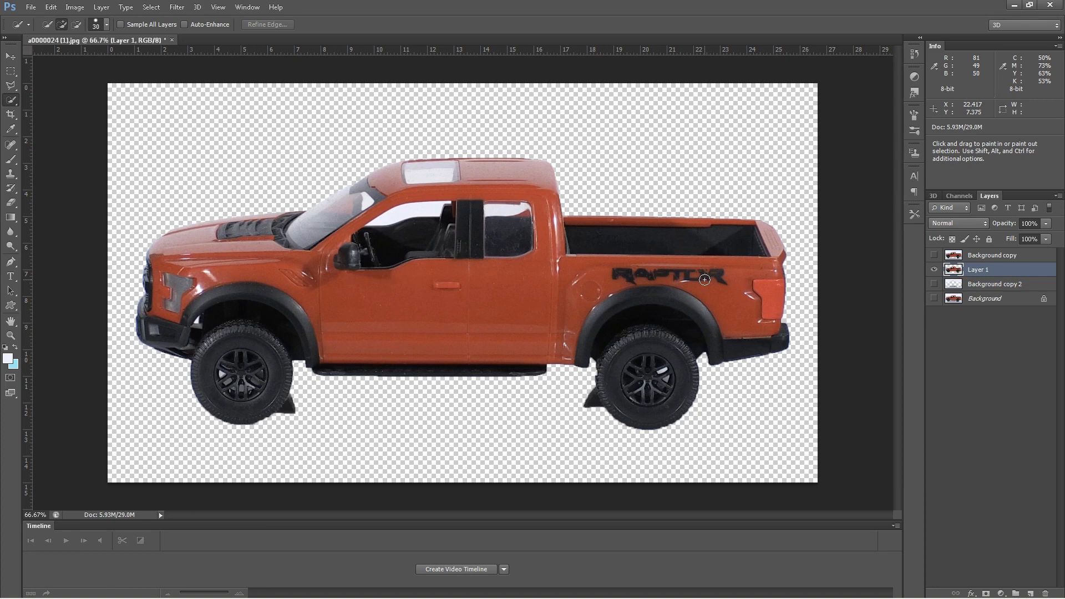
# Step: Compare the leftover backdrop with the cut-out truck by switching their layers' visibility, ending with only the truck shown
pyautogui.click(934, 270)
pyautogui.click(934, 284)
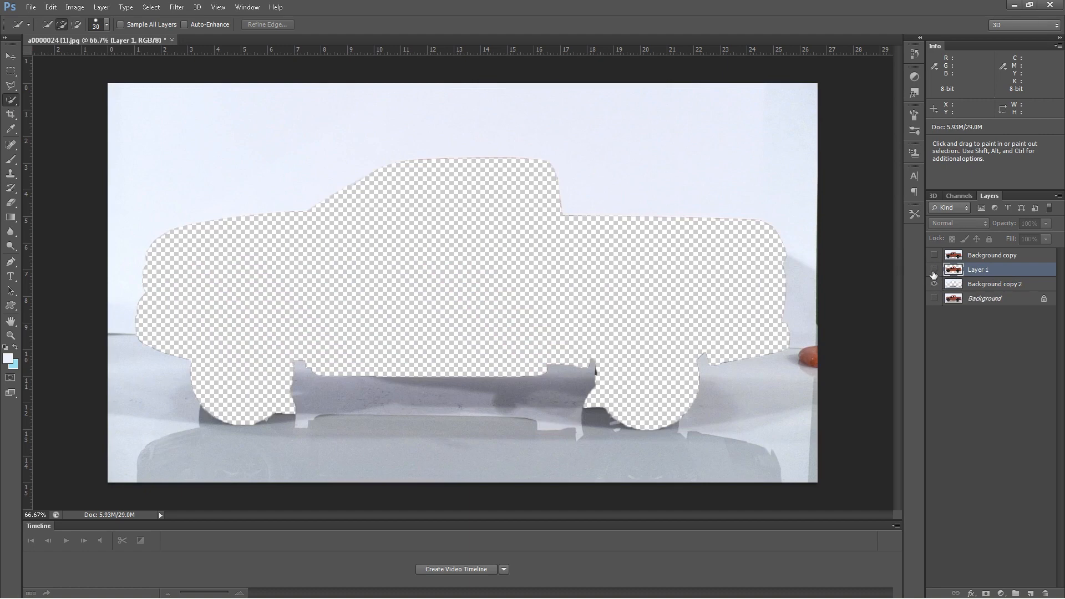
pyautogui.click(934, 270)
pyautogui.click(933, 271)
pyautogui.click(934, 283)
pyautogui.click(934, 271)
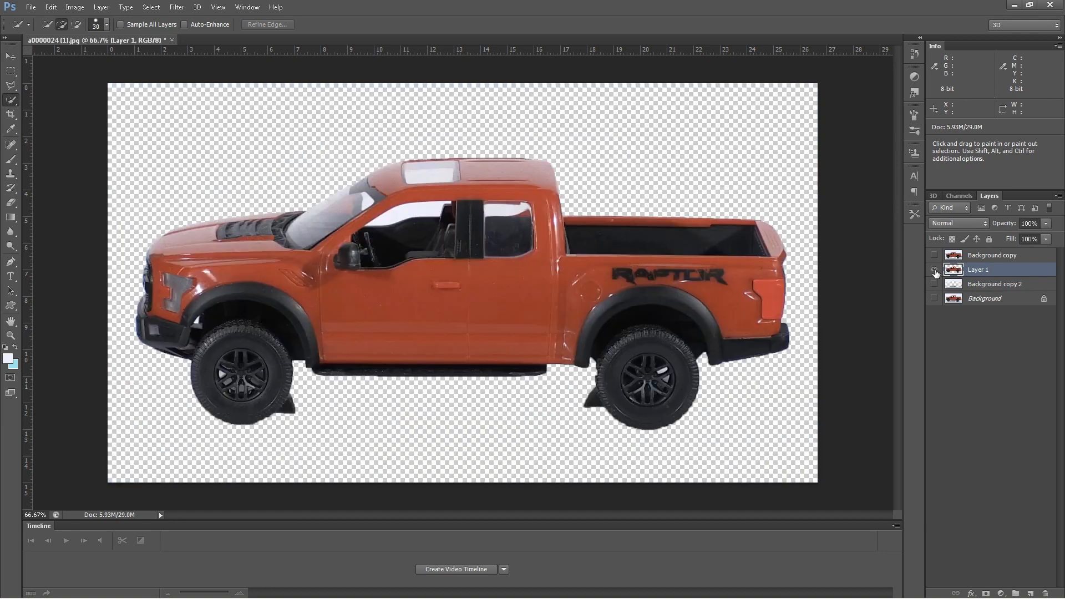